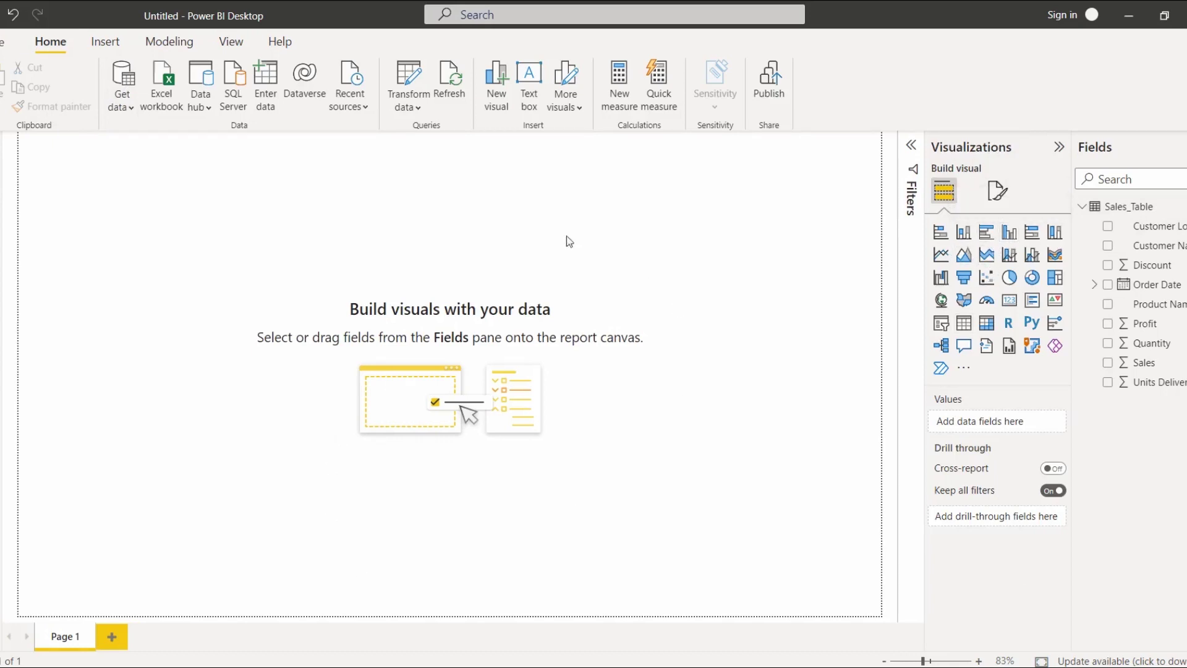
# Step: Add a clustered column chart with Product Name on the x-axis and Sales on the y-axis
pyautogui.click(1009, 234)
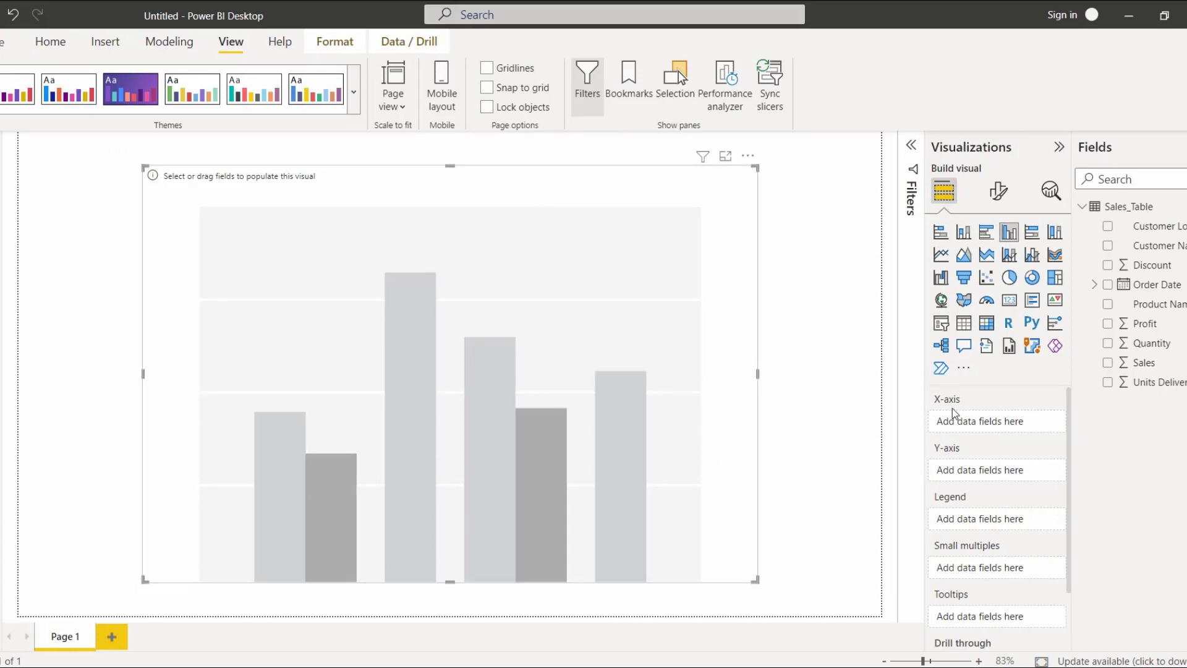
pyautogui.moveTo(1156, 304); pyautogui.dragTo(1004, 424)
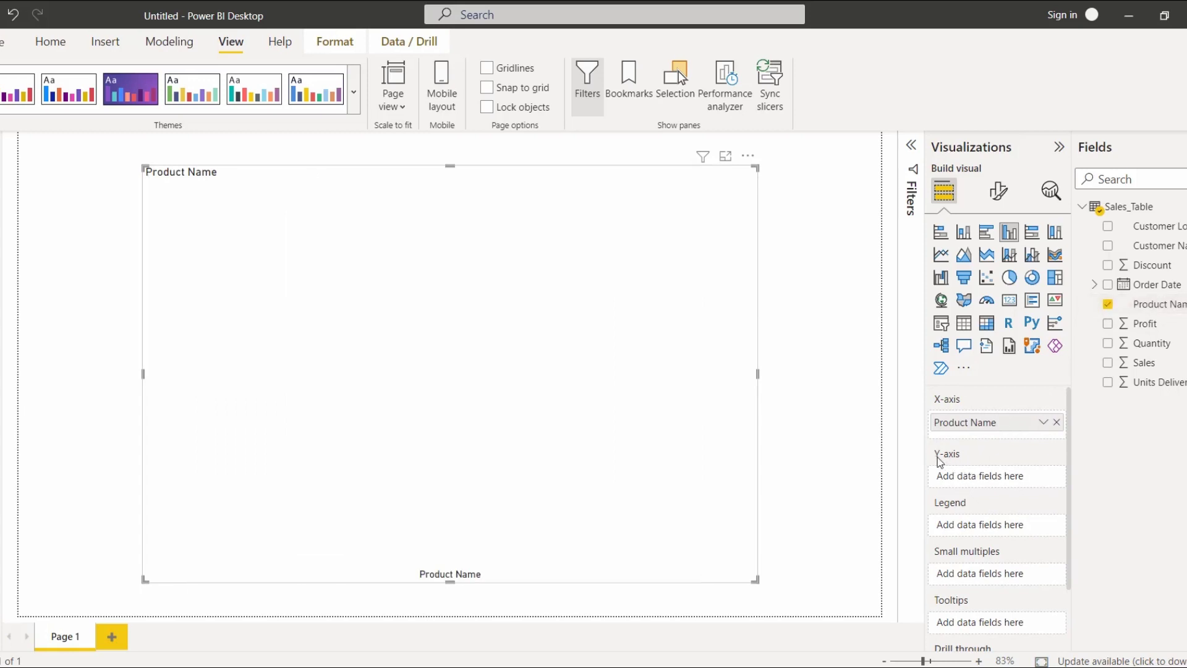
pyautogui.moveTo(1145, 363); pyautogui.dragTo(1019, 479)
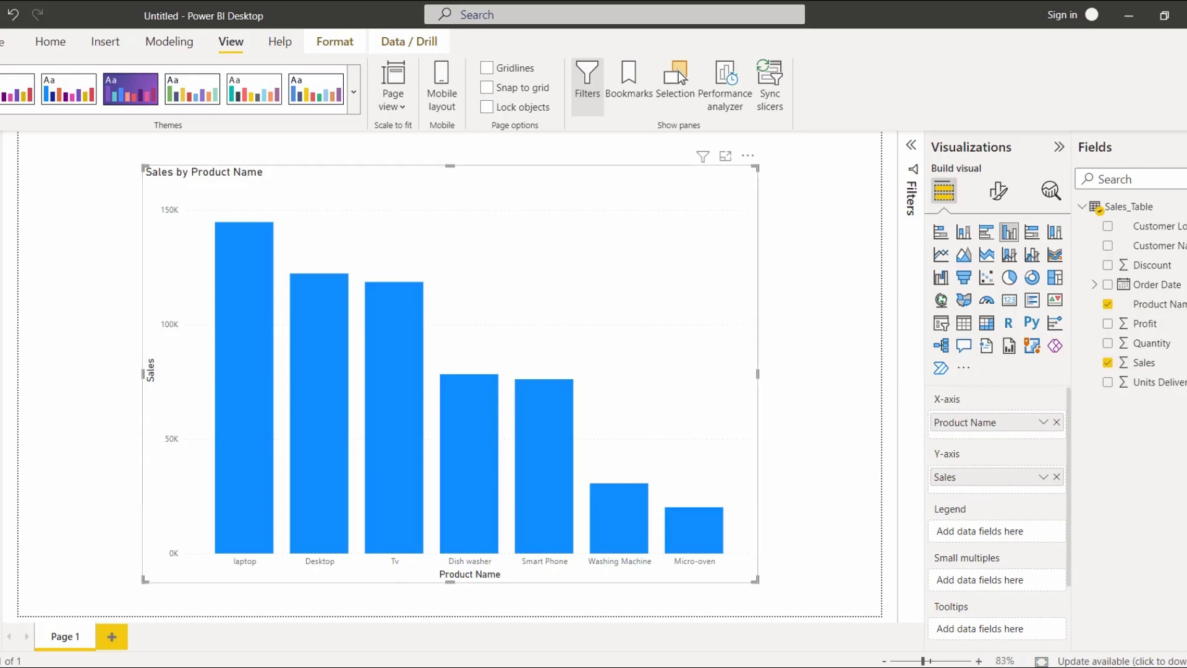
pyautogui.moveTo(241, 282)
# Step: Switch on data labels so each product column shows its sales value
pyautogui.click(998, 192)
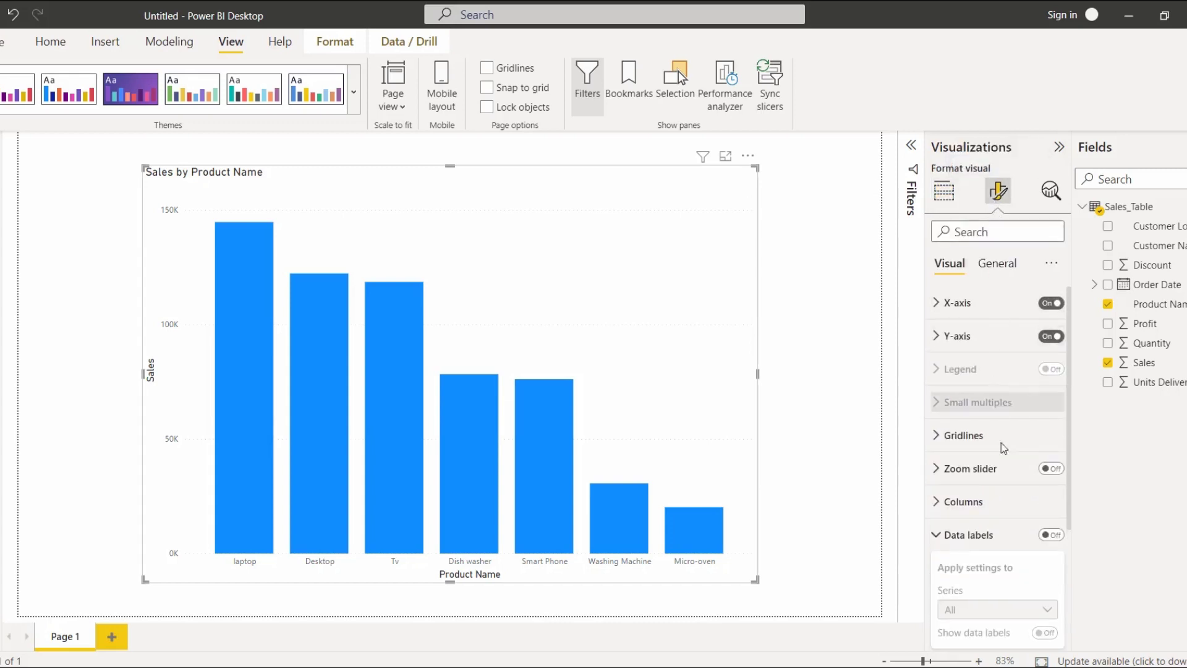
pyautogui.scroll(-3, 1002, 447)
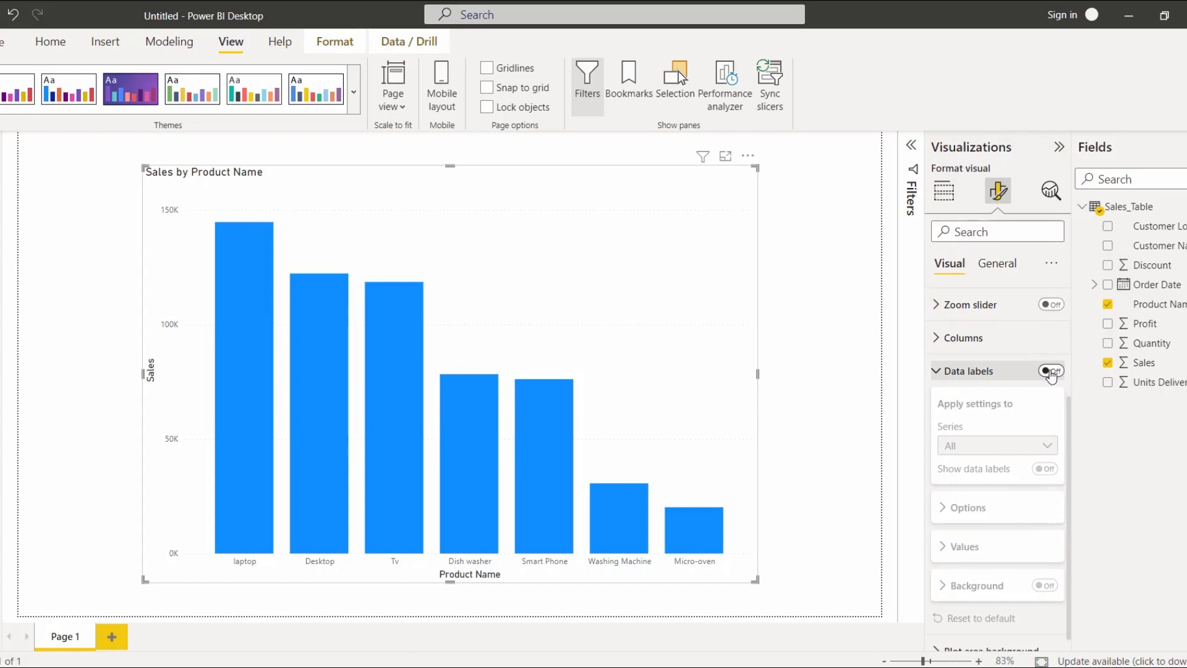
pyautogui.click(1051, 372)
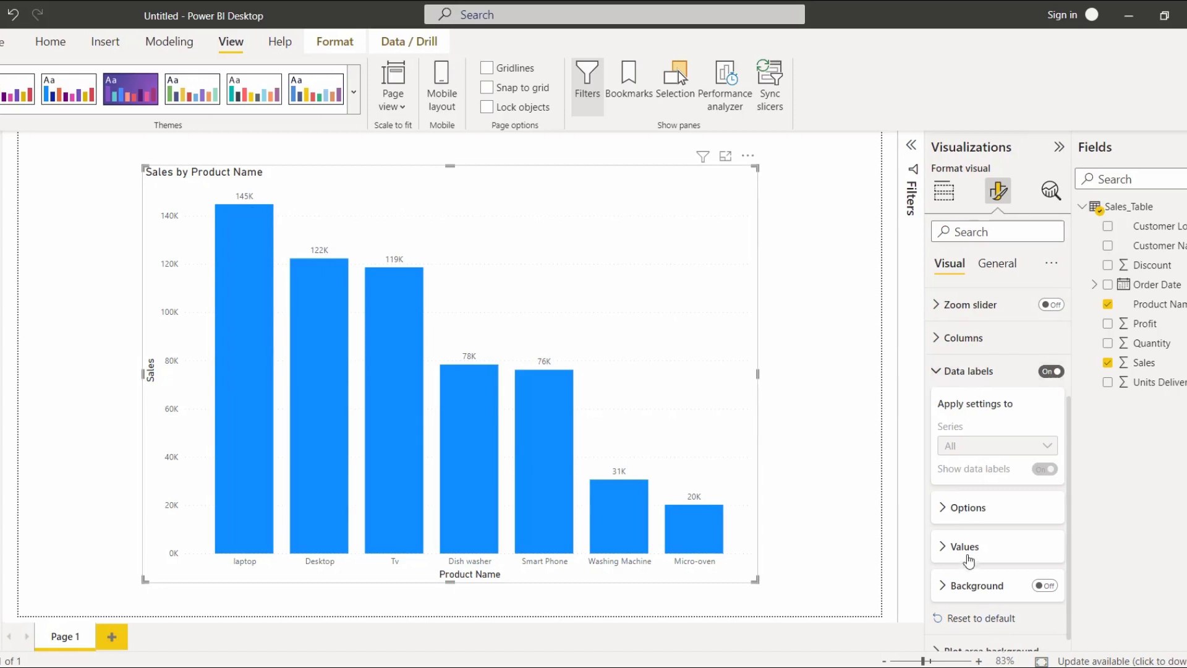
pyautogui.scroll(-1, 968, 522)
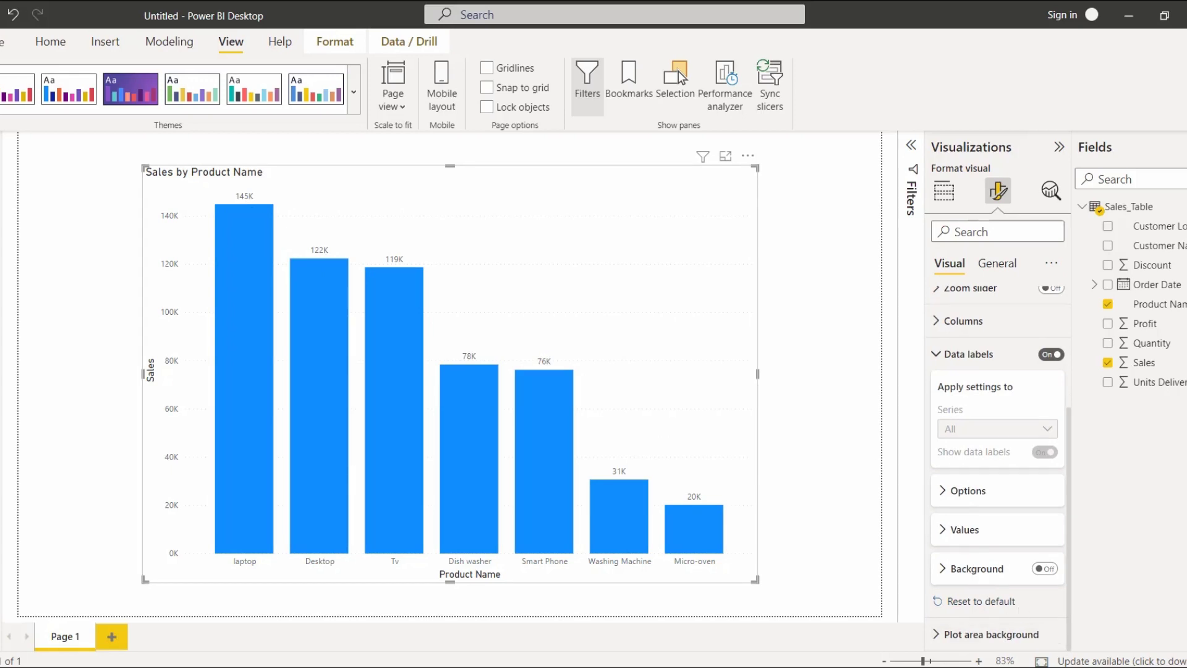
# Step: Try the label positions Inside end, Outside end and Center, settling on Inside base
pyautogui.click(989, 498)
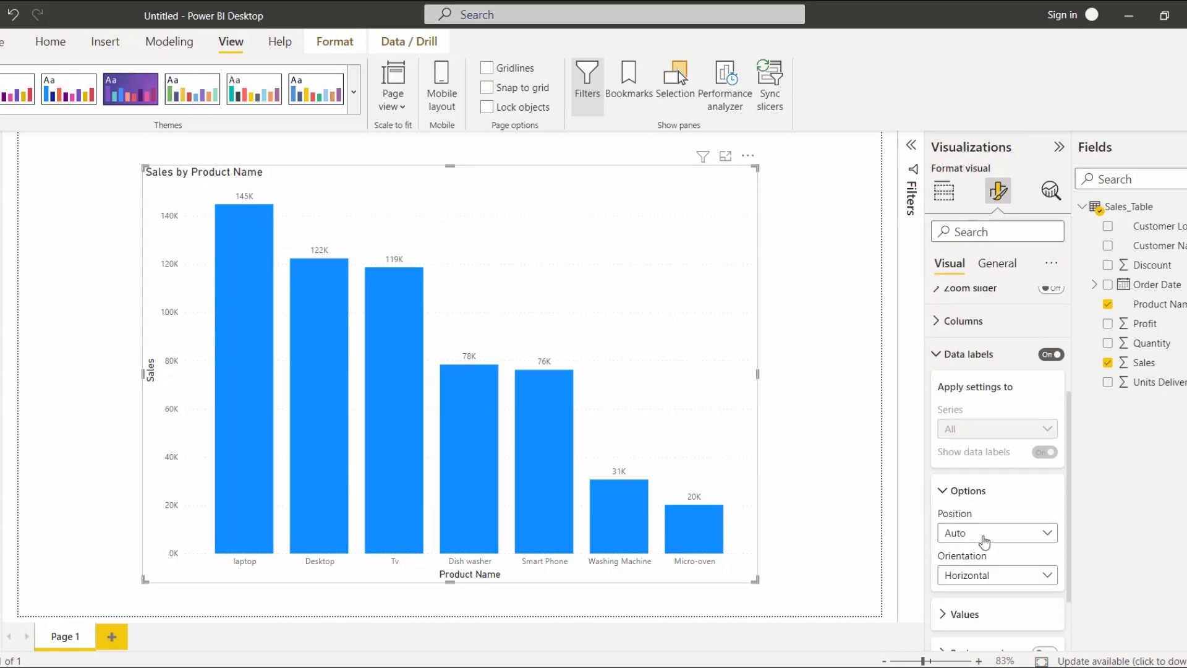
pyautogui.scroll(-1, 984, 548)
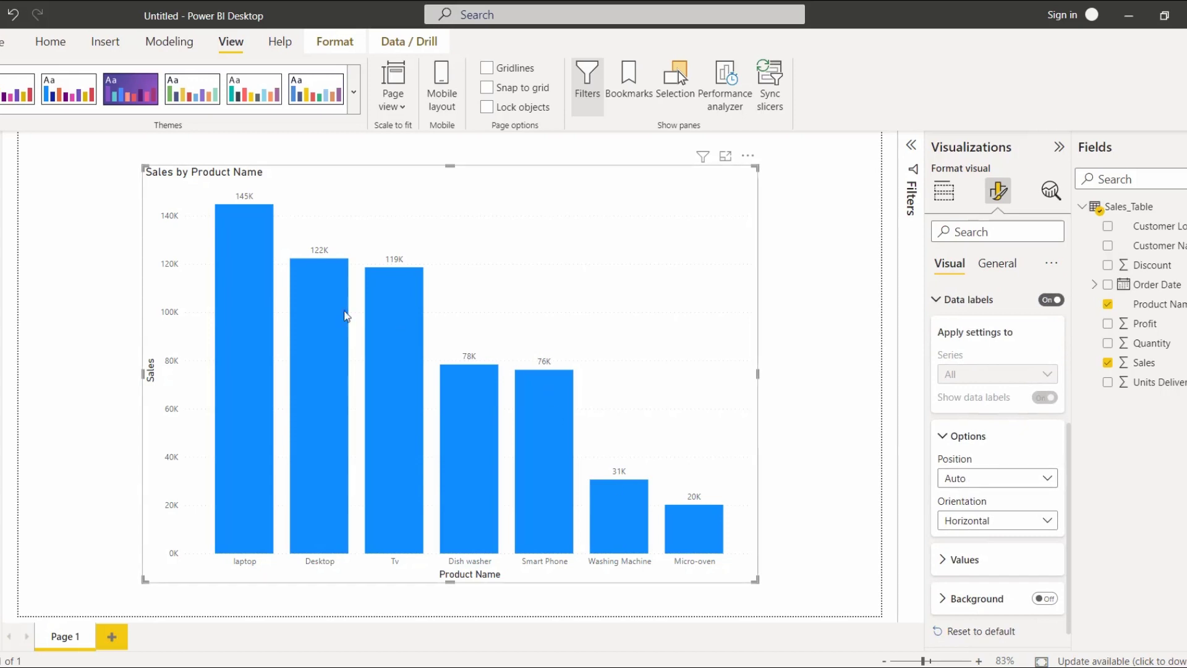
pyautogui.click(965, 479)
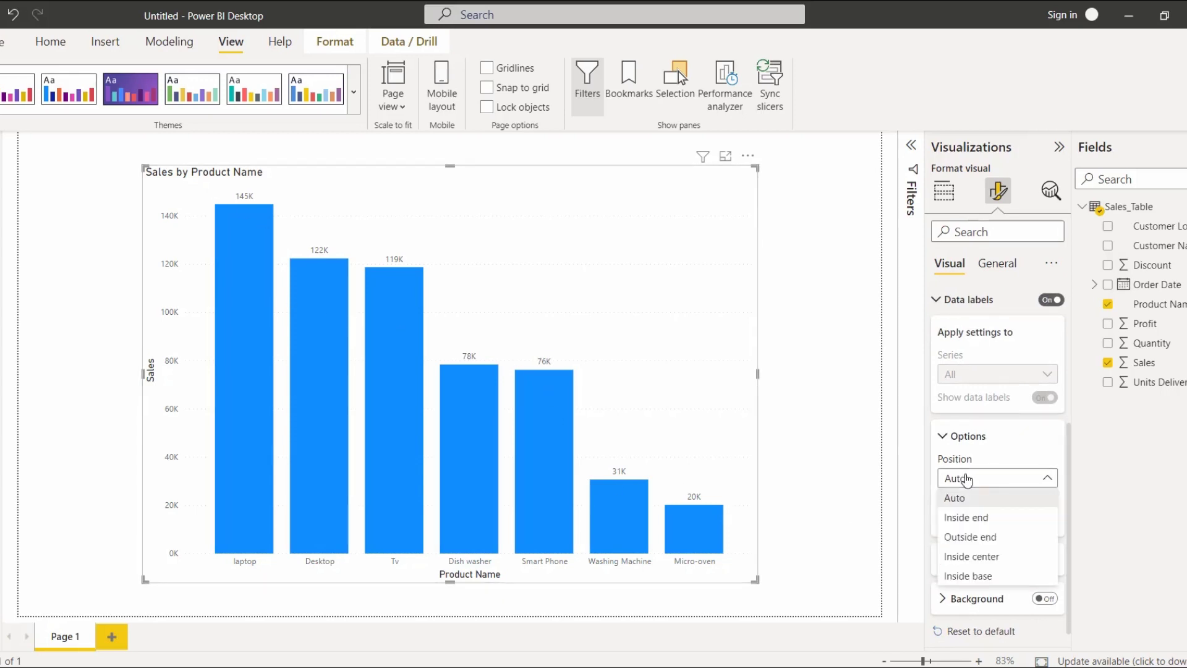
pyautogui.click(969, 526)
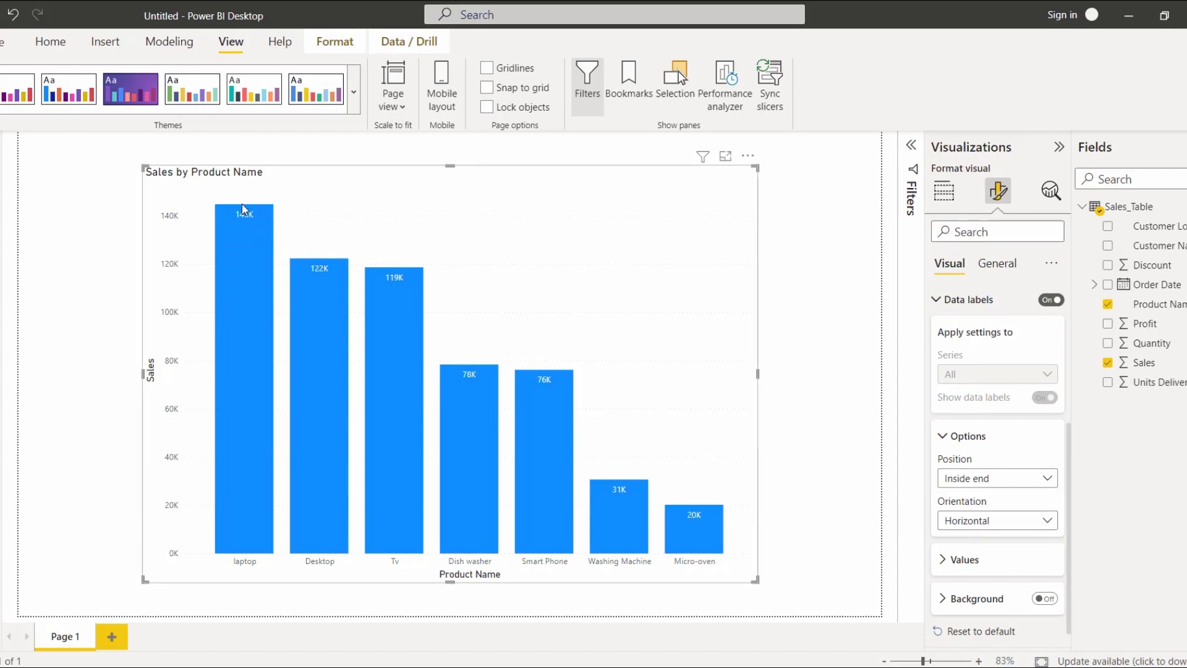
pyautogui.click(965, 479)
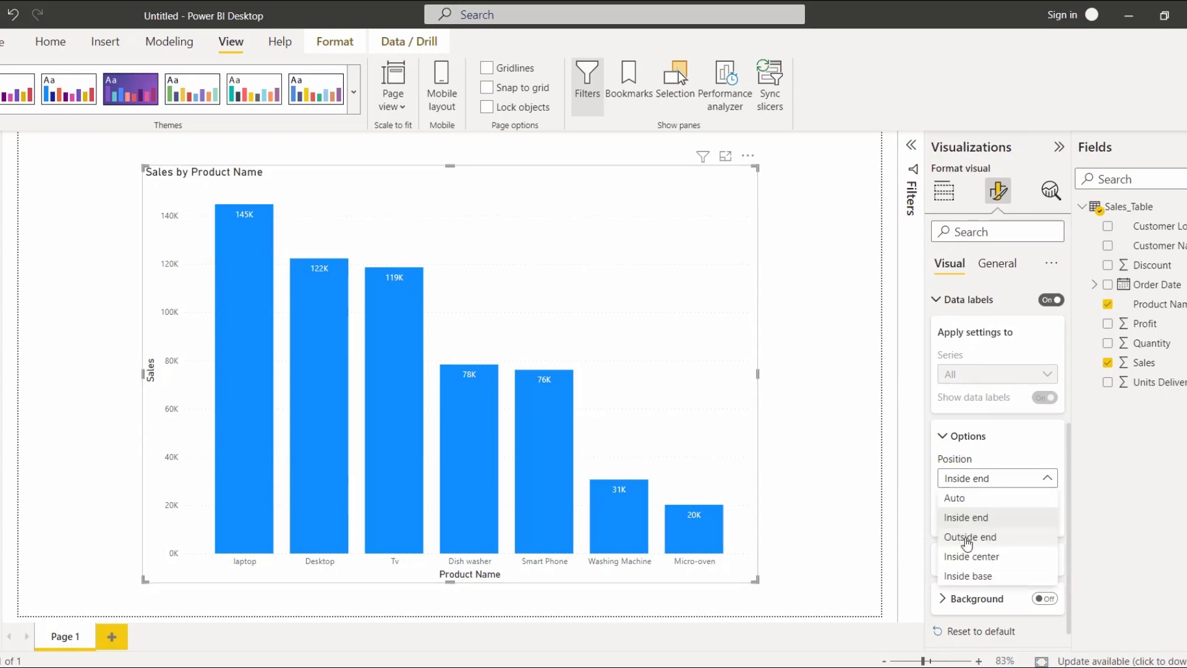
pyautogui.click(968, 538)
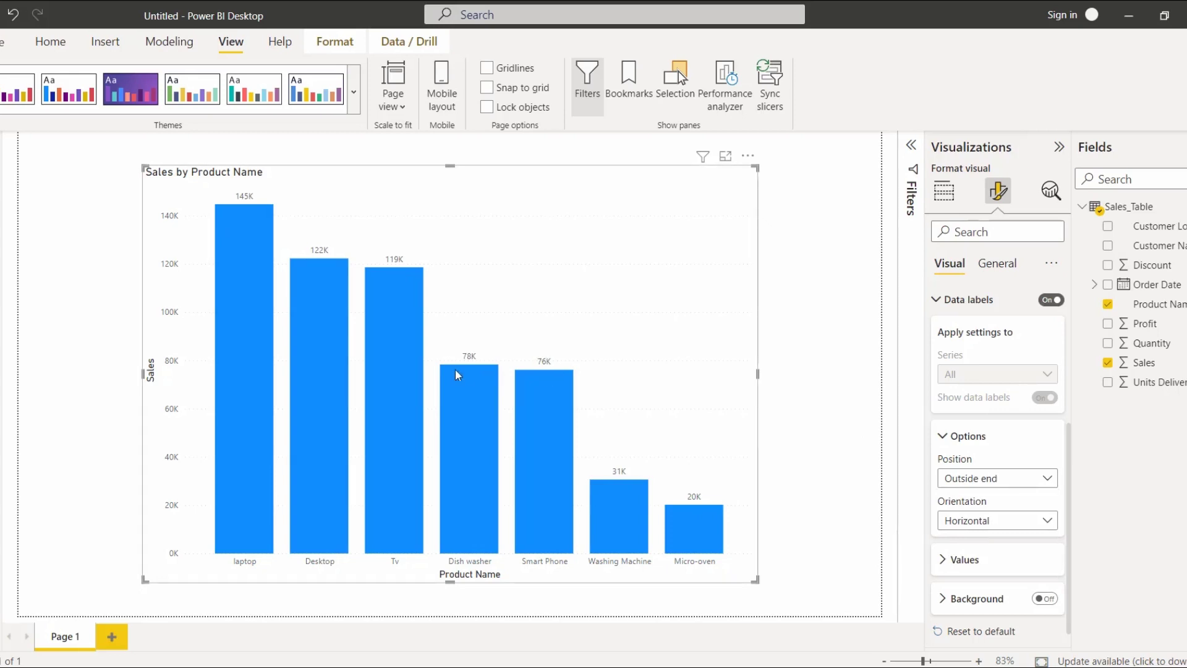
pyautogui.click(962, 479)
pyautogui.click(951, 558)
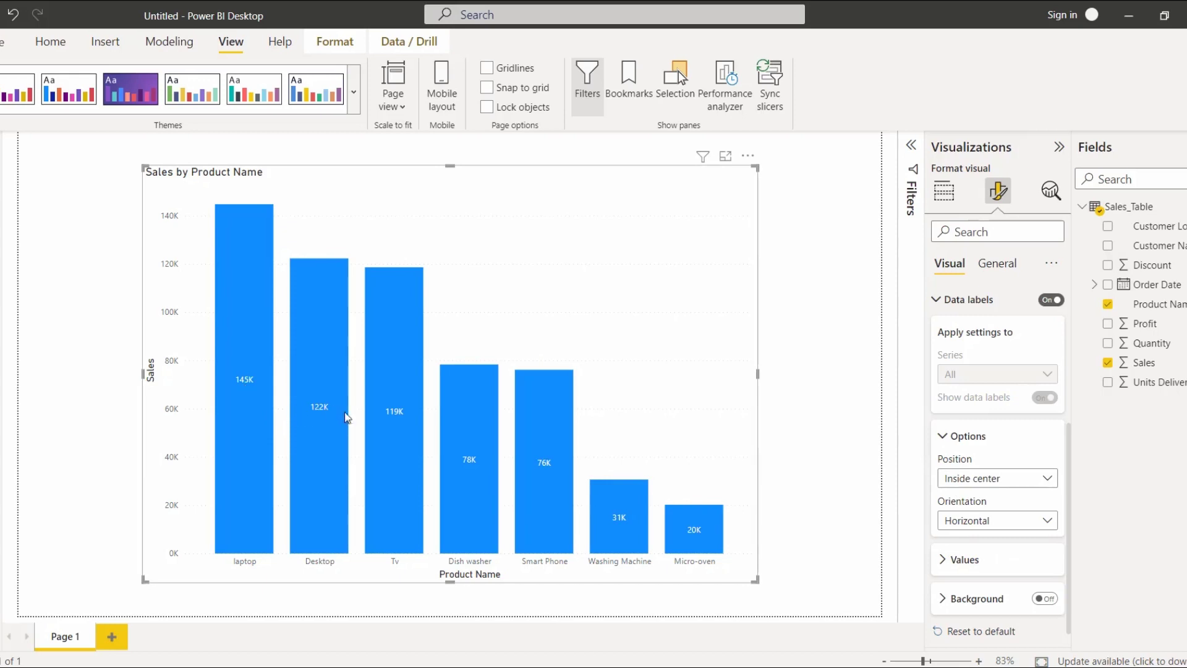
pyautogui.click(964, 479)
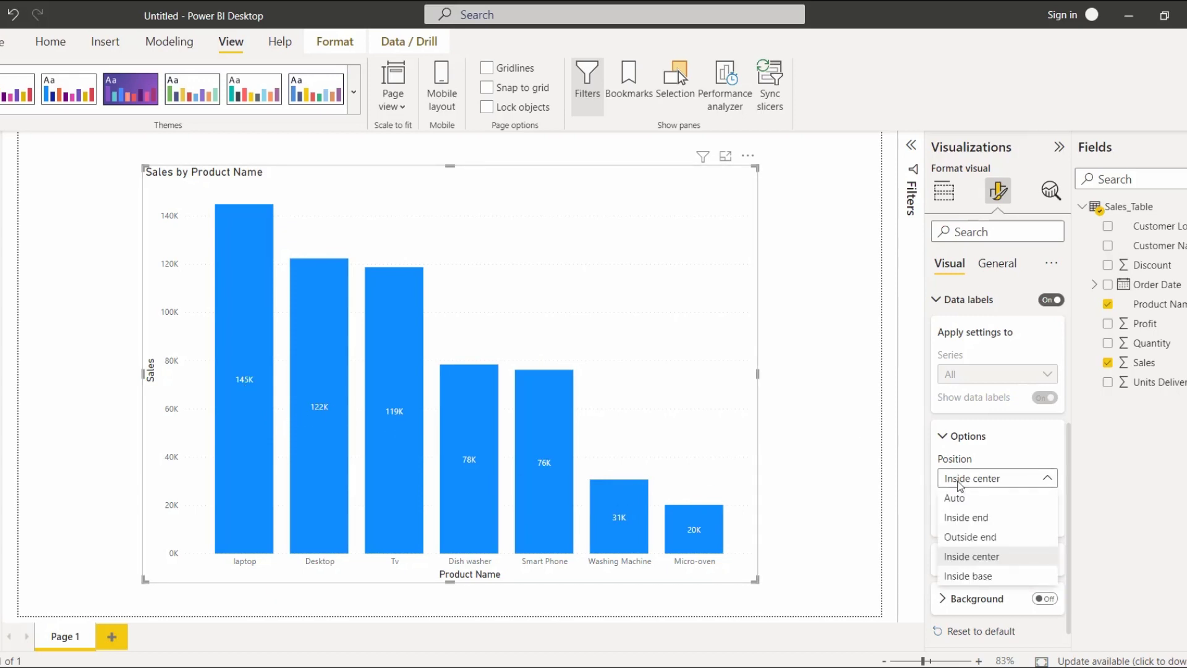
pyautogui.click(993, 576)
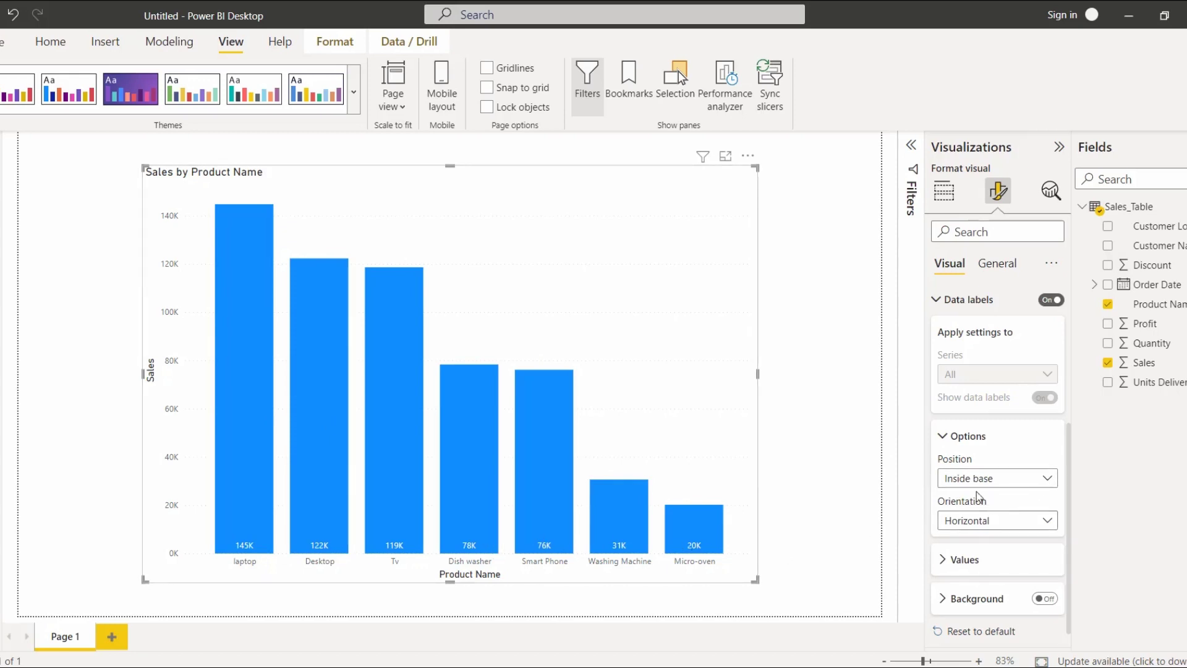
# Step: Switch the data label orientation to Vertical, then back to Horizontal
pyautogui.click(975, 525)
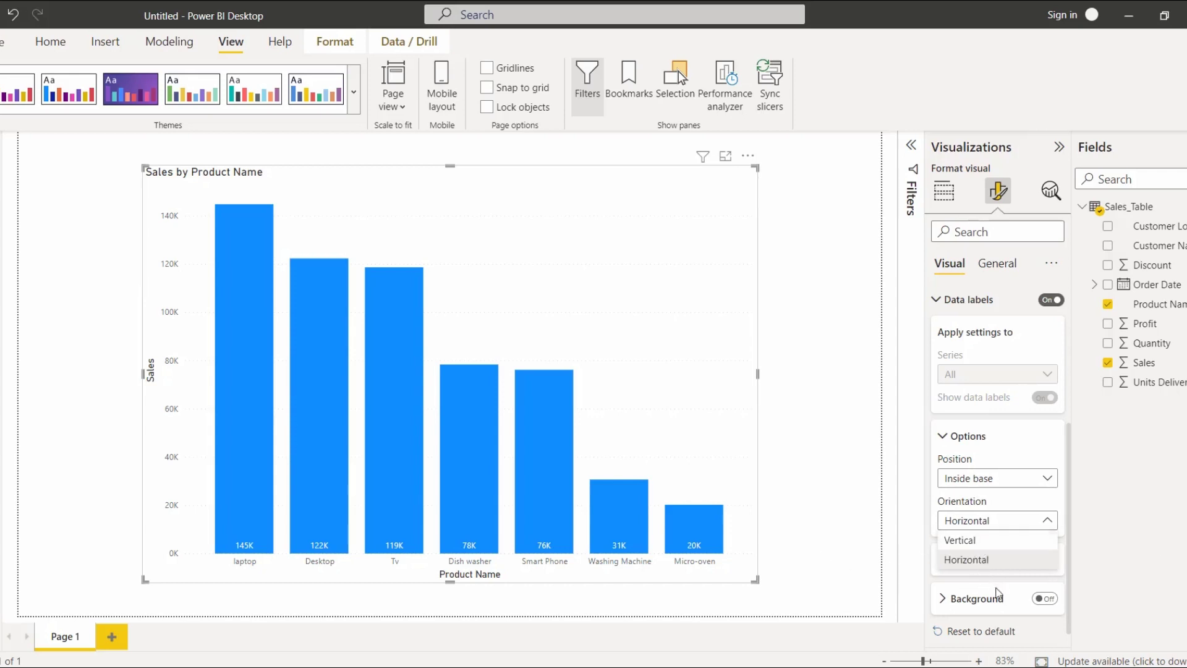
pyautogui.click(978, 545)
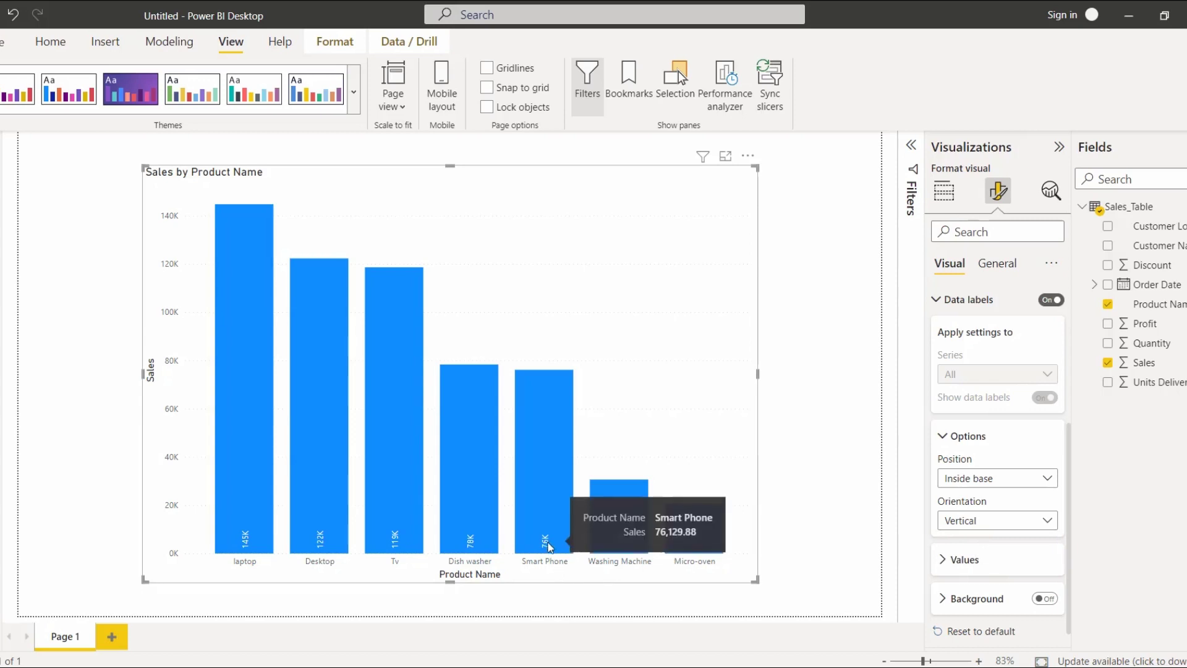
pyautogui.click(1025, 522)
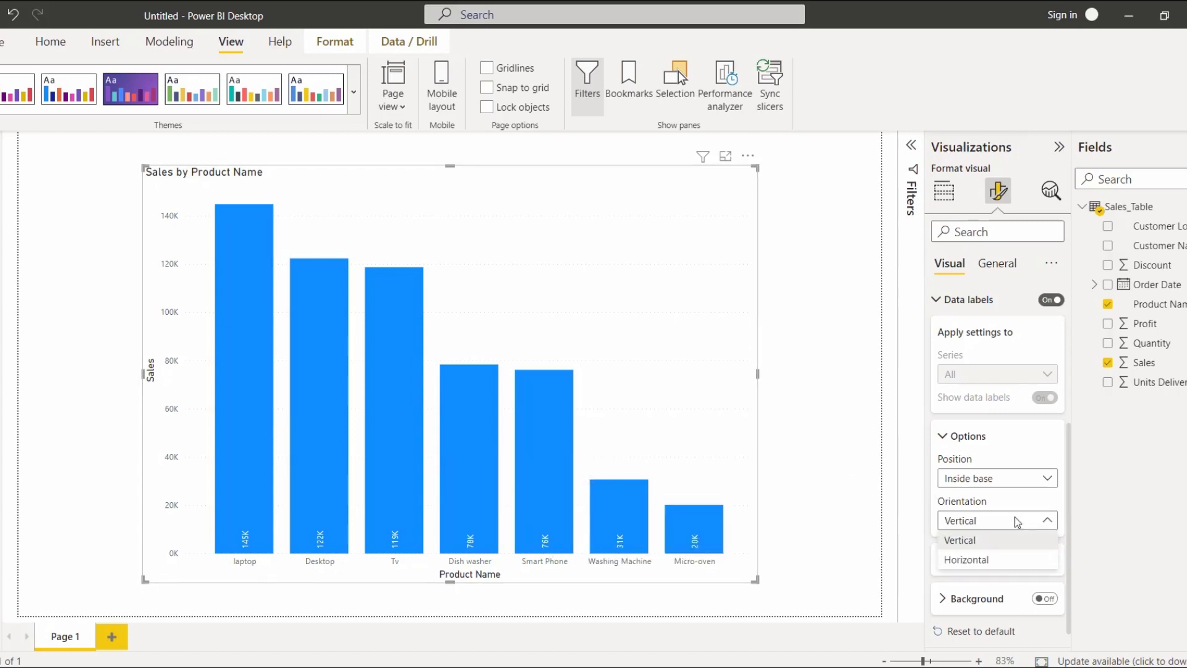
pyautogui.click(1006, 561)
pyautogui.scroll(-1, 989, 408)
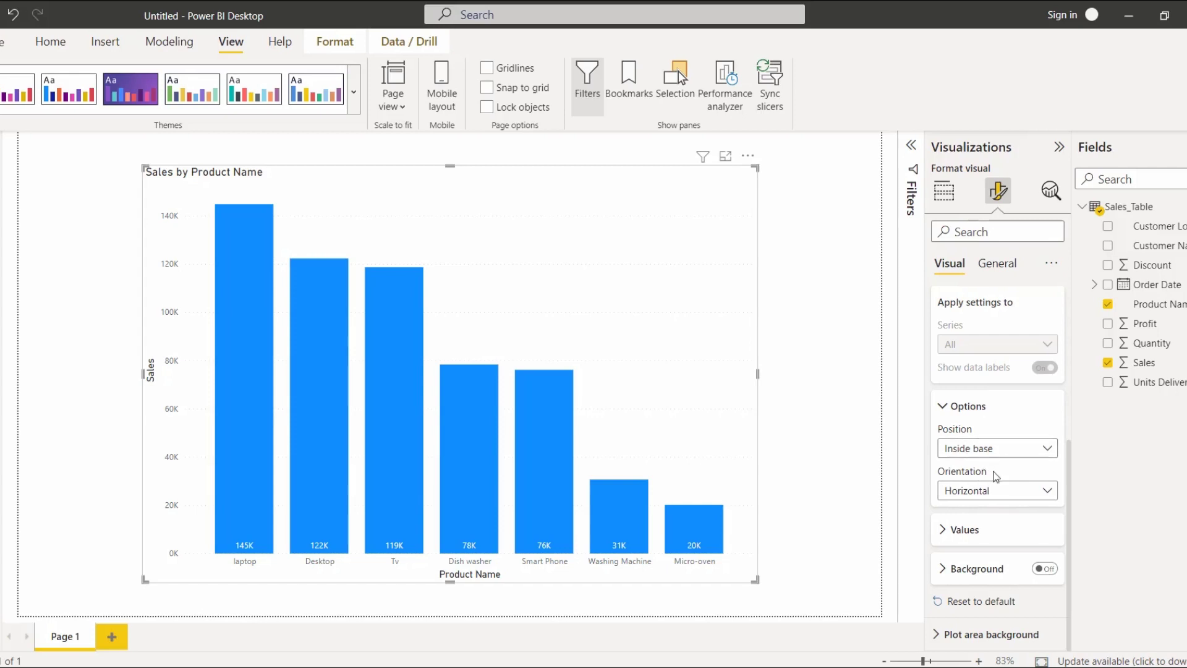
# Step: Keep the Segoe UI label font and raise the data label font size to 15
pyautogui.click(964, 406)
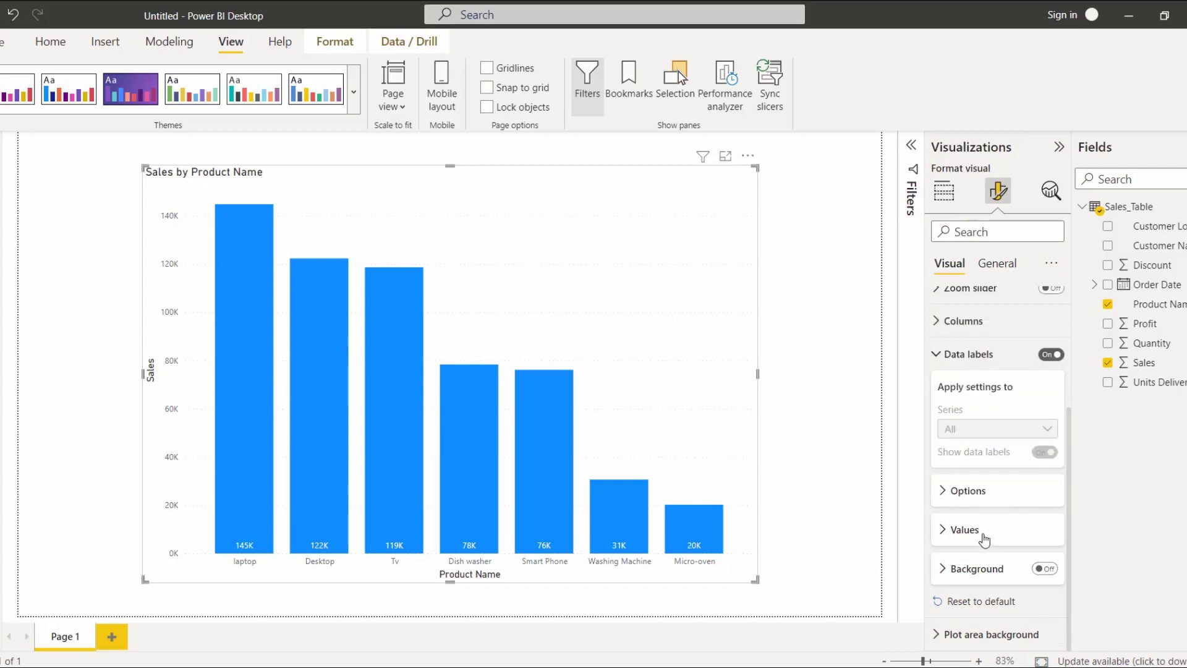
pyautogui.click(964, 530)
pyautogui.scroll(-7, 985, 538)
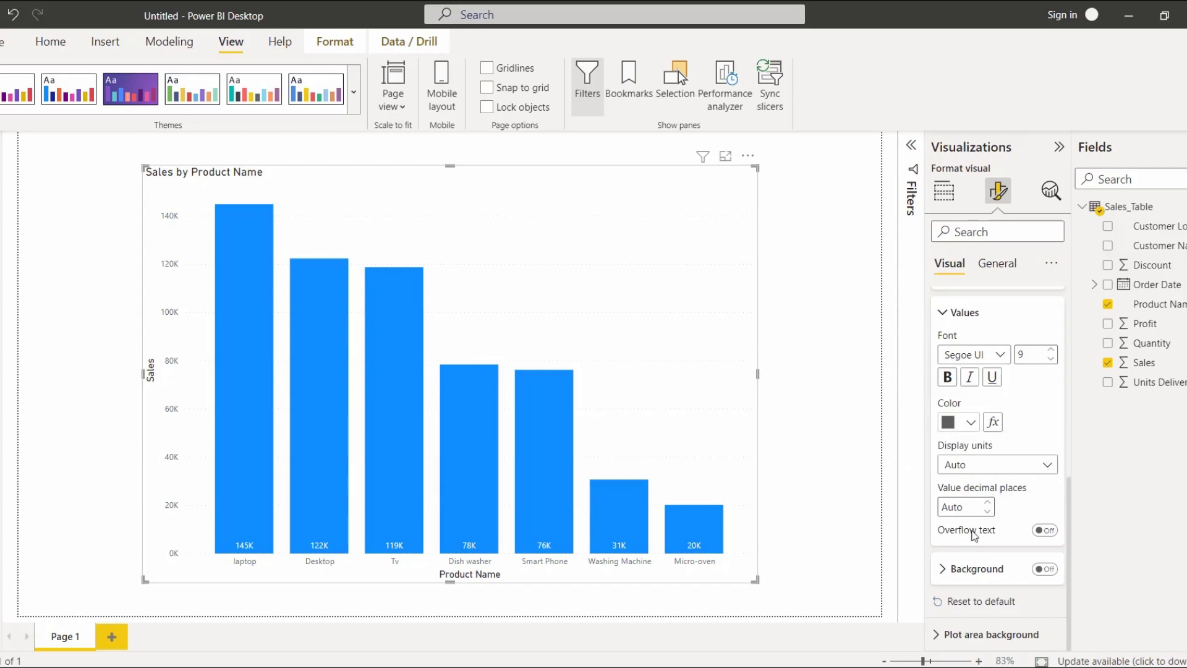
pyautogui.click(1000, 357)
pyautogui.click(1000, 356)
pyautogui.click(1050, 351)
pyautogui.click(1050, 350)
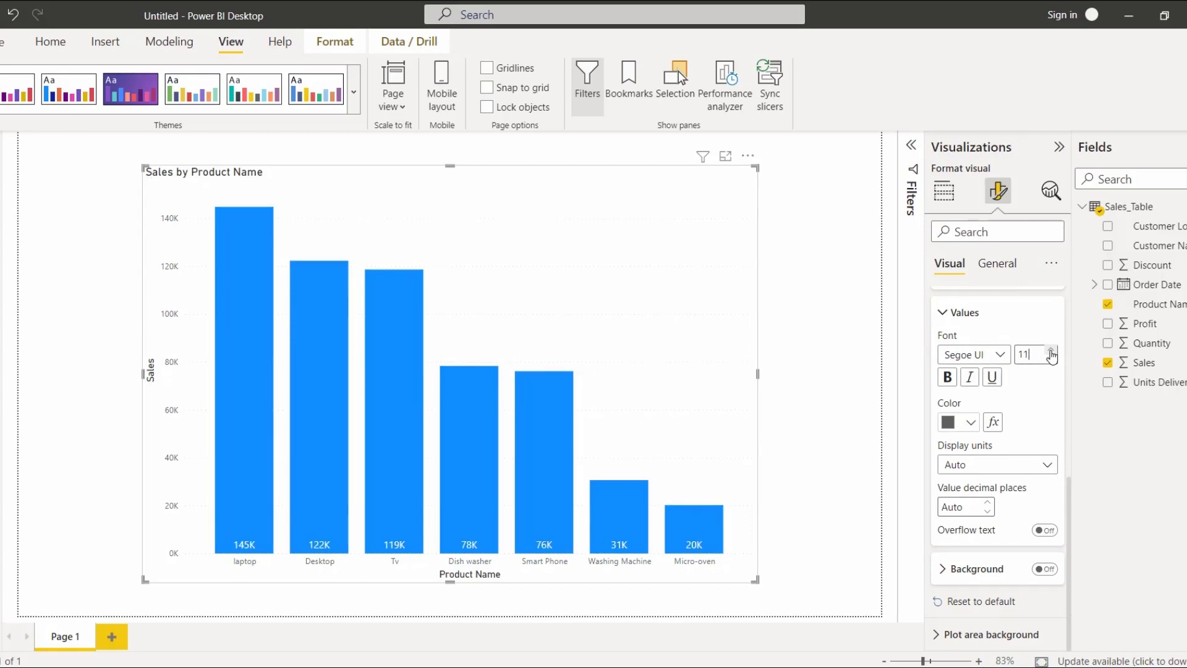
pyautogui.click(1050, 351)
pyautogui.click(1050, 351)
pyautogui.click(1050, 350)
pyautogui.click(1050, 351)
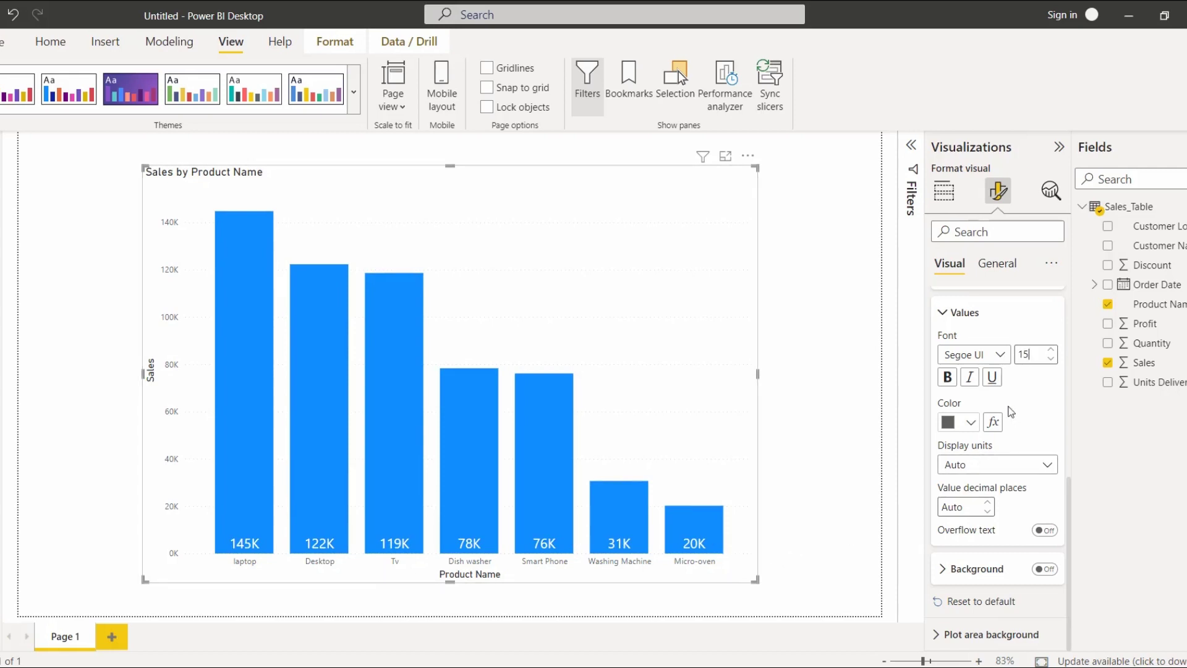
# Step: Try pink for the data label colour, then set it back to black
pyautogui.click(969, 425)
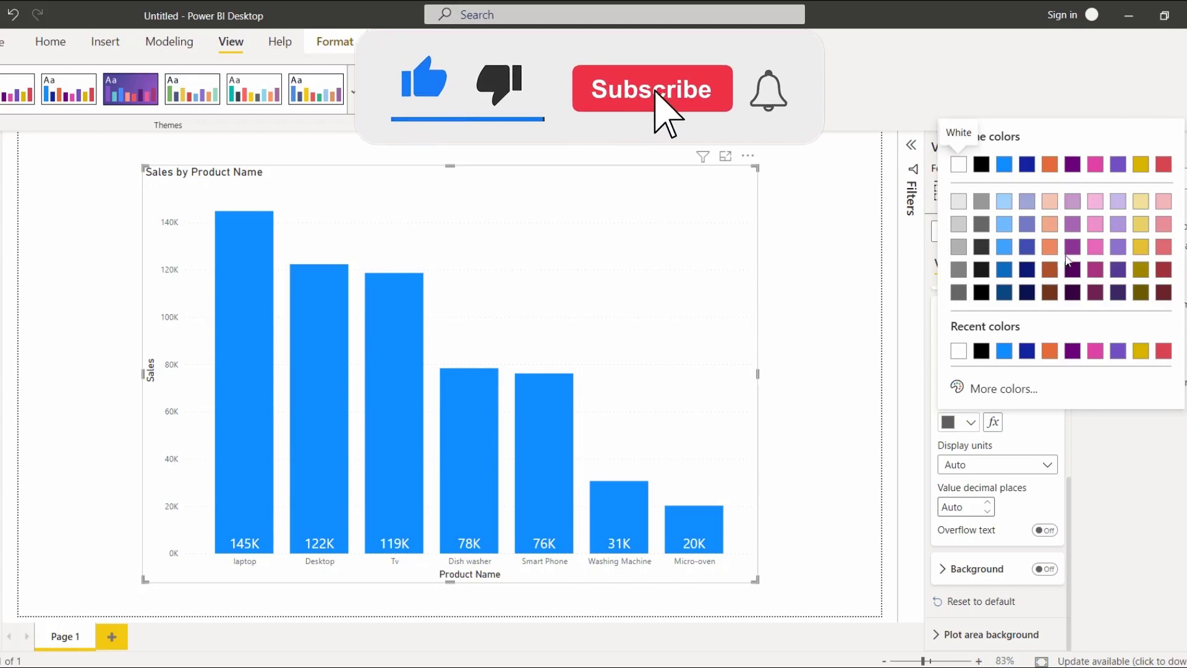
pyautogui.click(1095, 247)
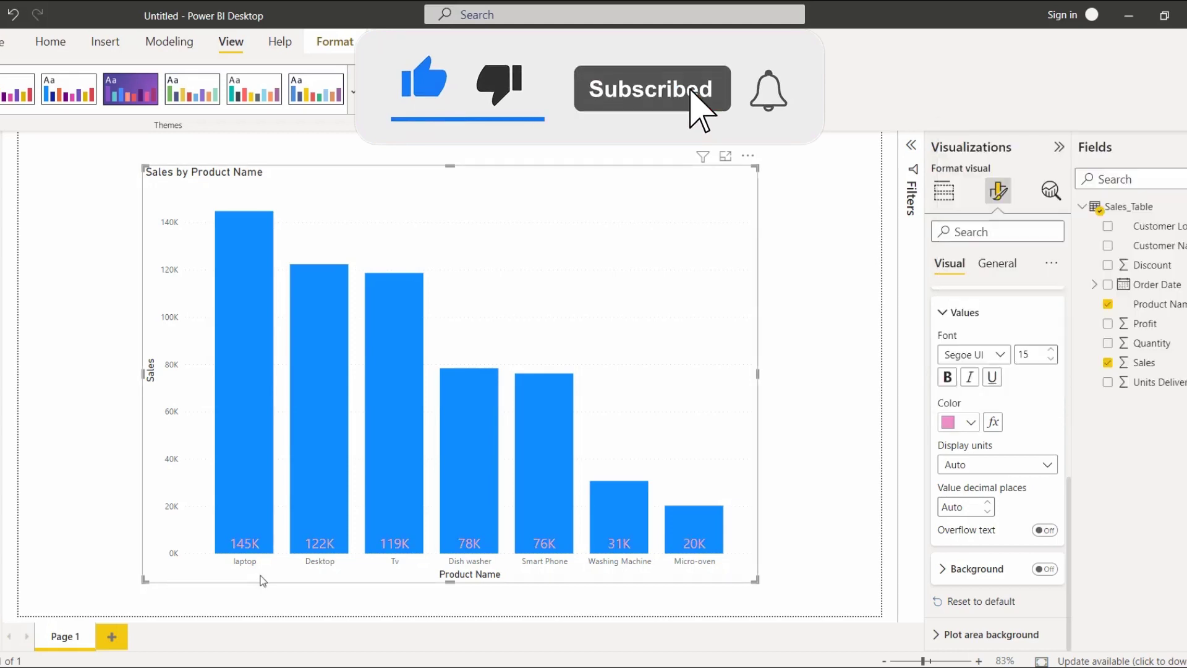
pyautogui.click(970, 423)
pyautogui.click(1001, 354)
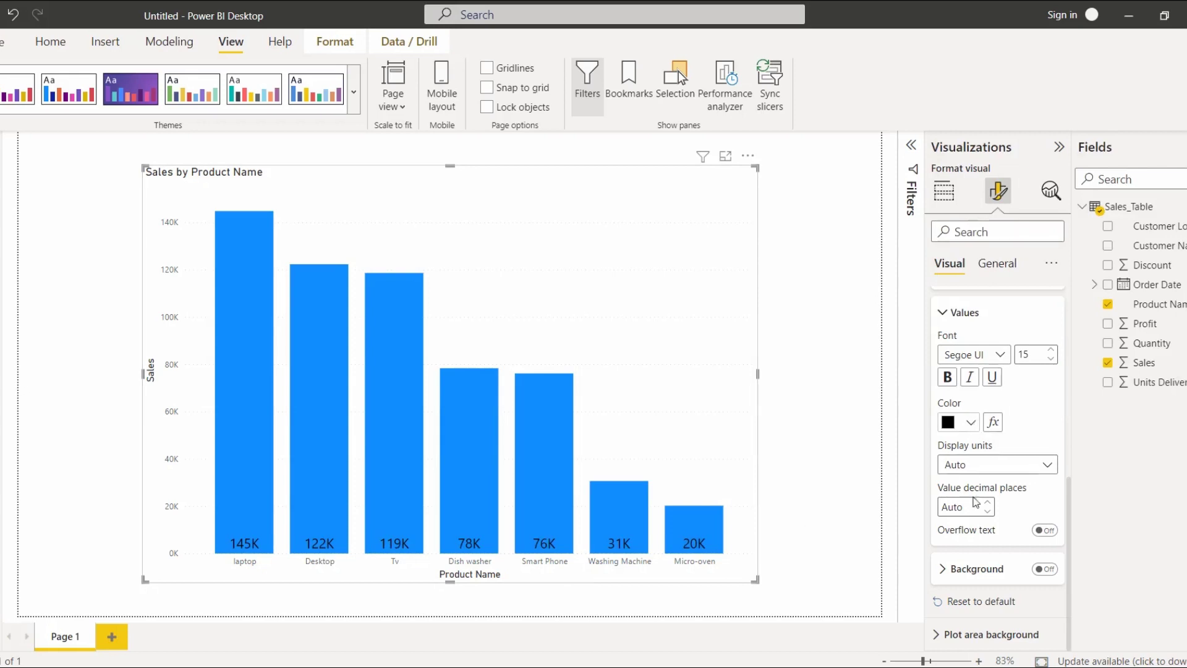
# Step: Try thousands and millions display units, return to Auto, and turn overflow text on
pyautogui.click(966, 463)
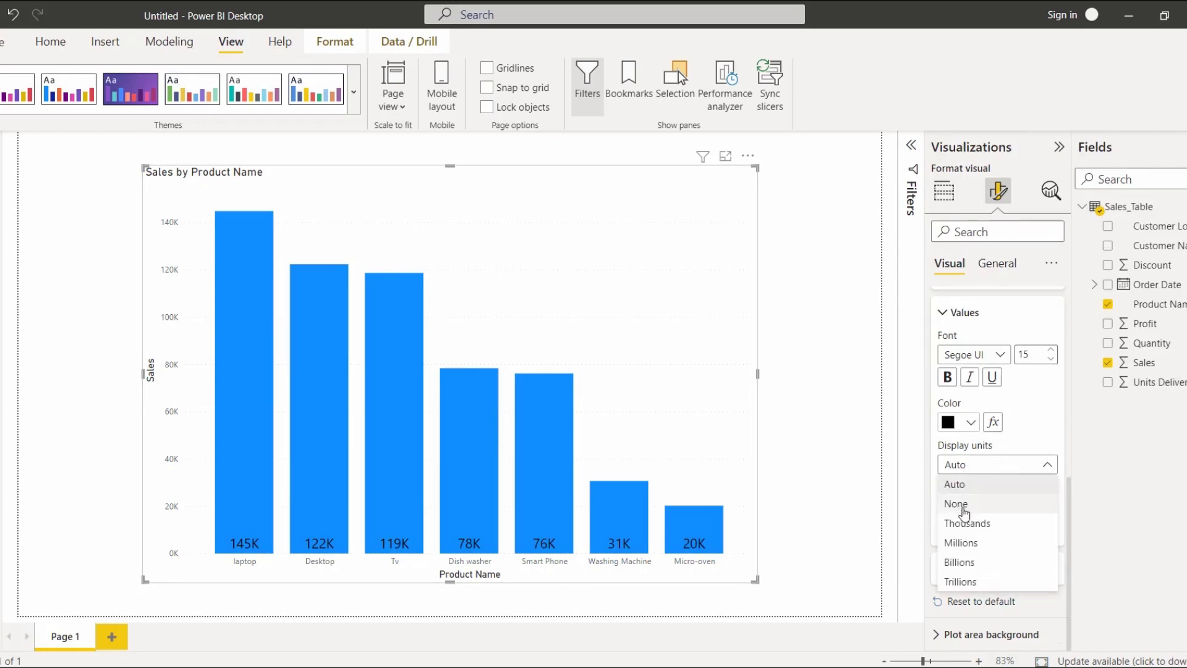
pyautogui.click(968, 523)
pyautogui.click(989, 466)
pyautogui.click(986, 542)
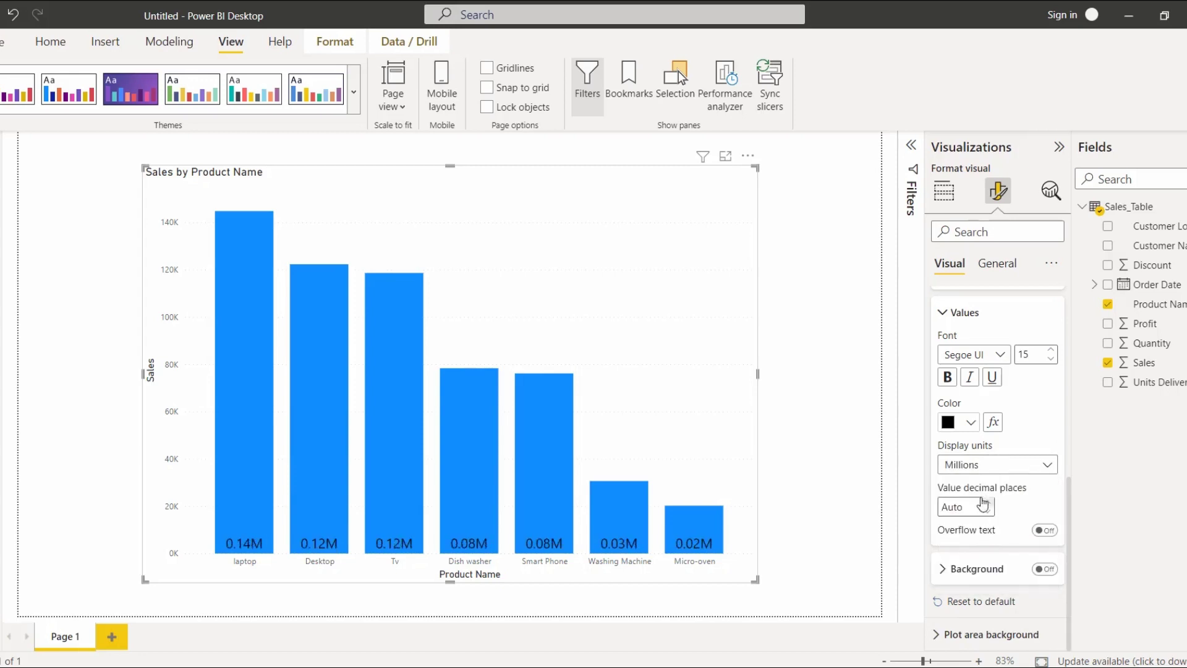
pyautogui.click(986, 466)
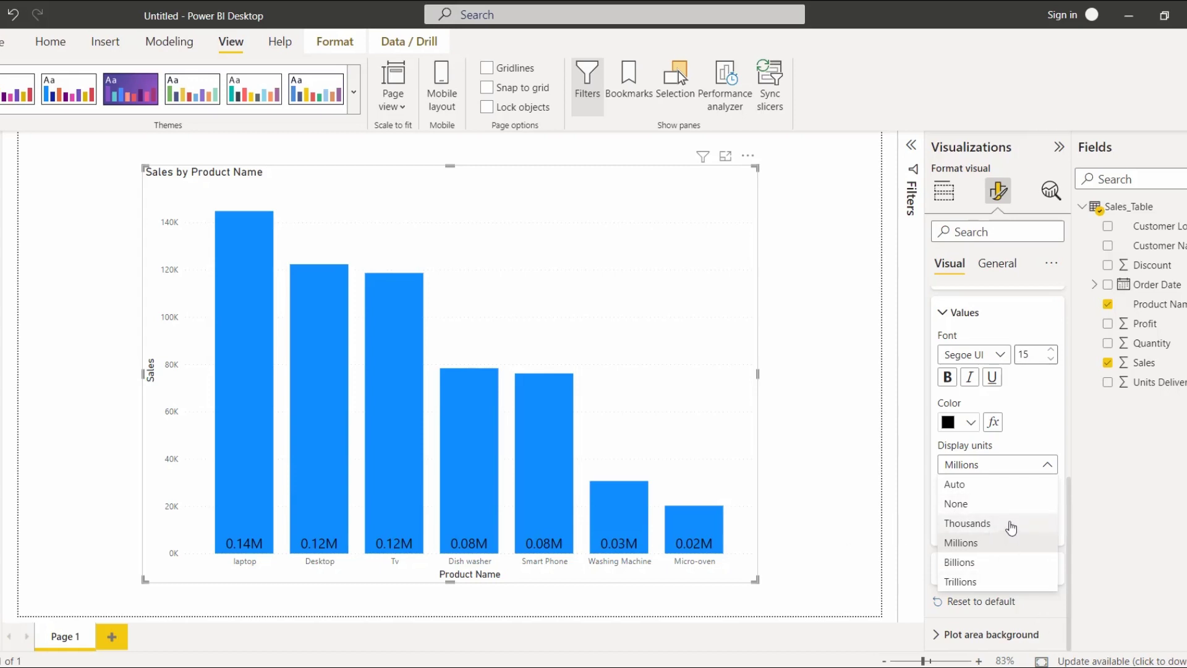
pyautogui.press('Up')
pyautogui.press('Up')
pyautogui.press('Return')
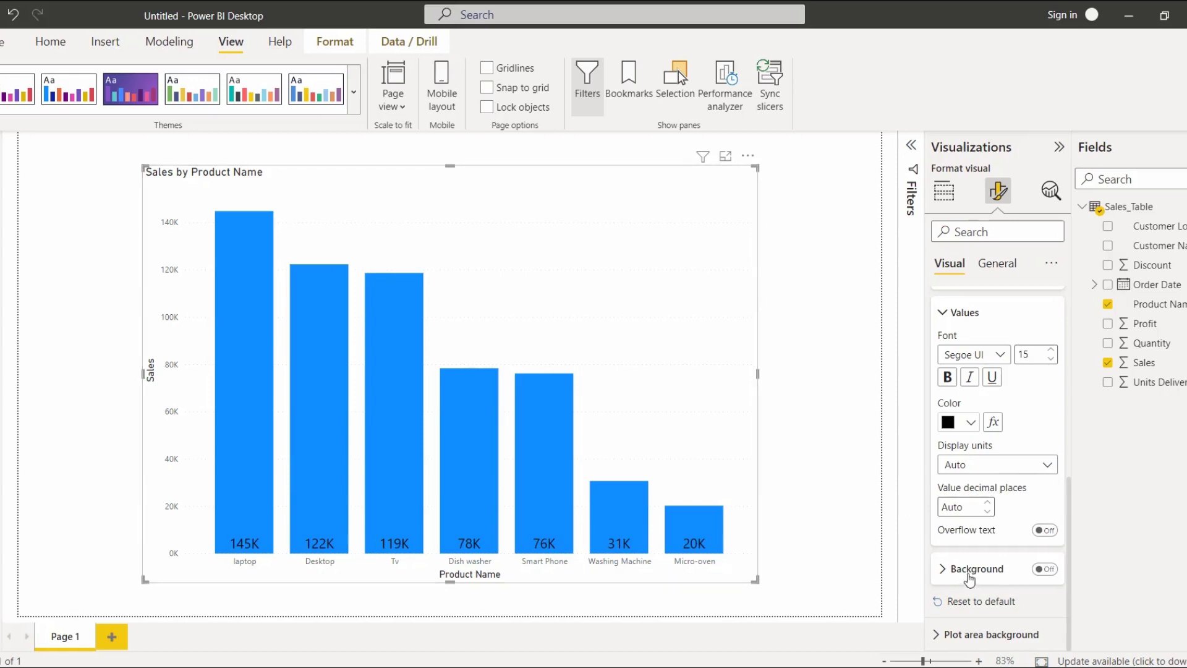
pyautogui.click(1044, 530)
# Step: Turn label overflow text back off and collapse the Values settings
pyautogui.click(1046, 532)
pyautogui.scroll(1, 989, 433)
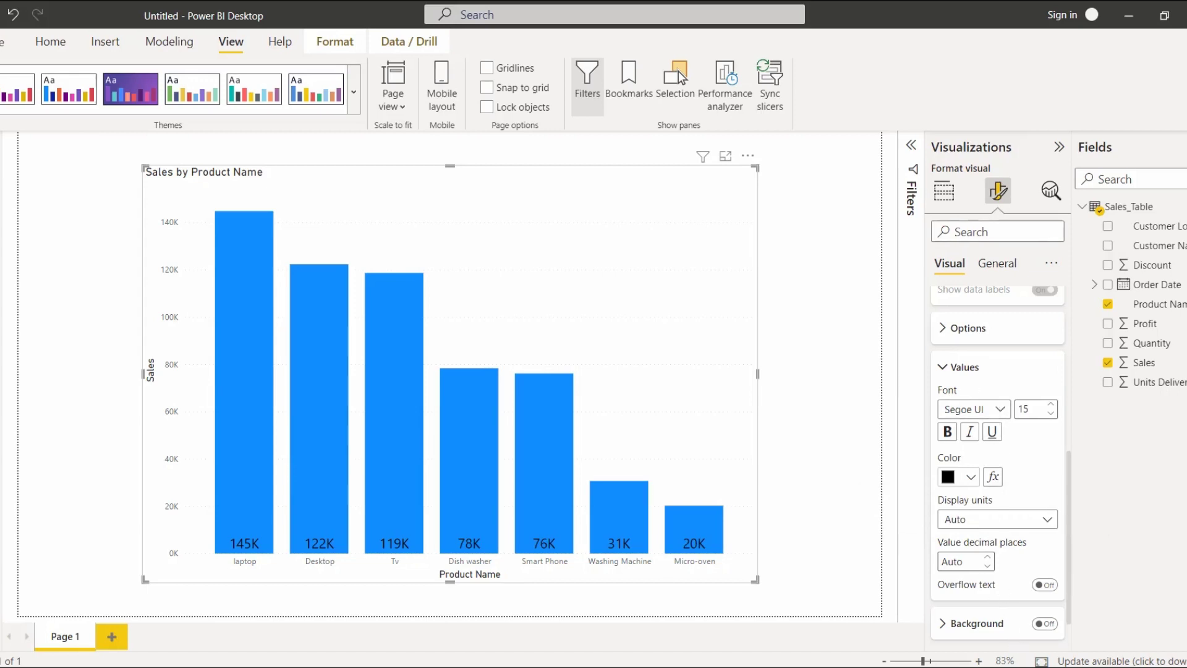
pyautogui.click(981, 367)
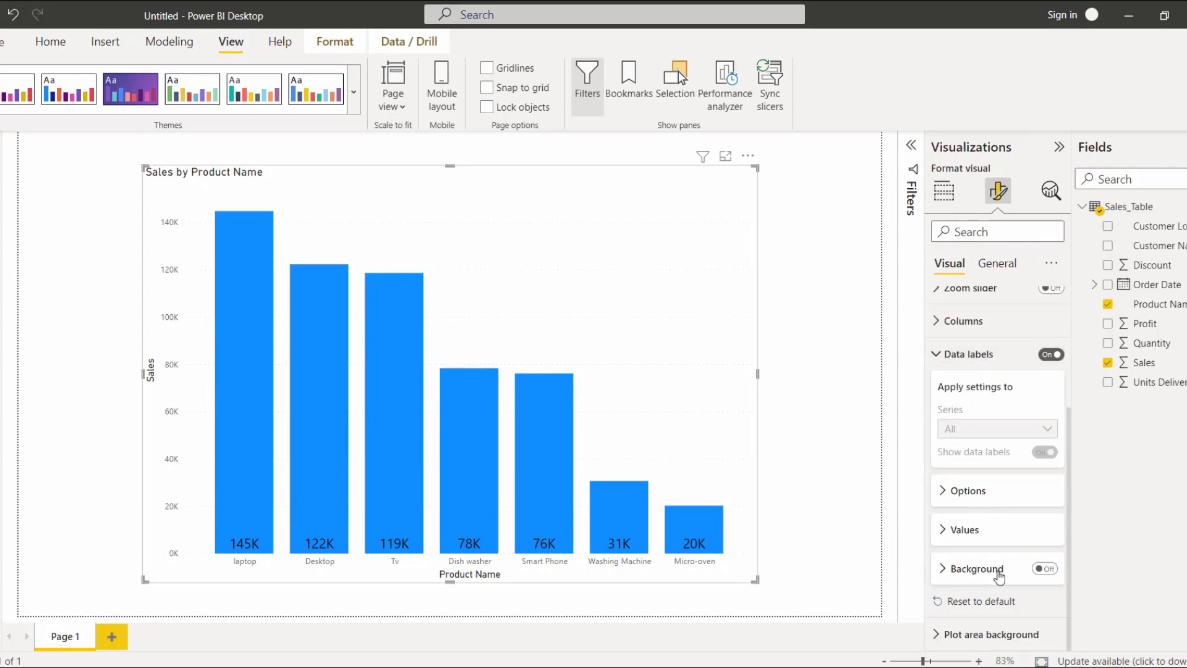
# Step: Switch on a data label background coloured light gold at 90% transparency
pyautogui.click(1045, 568)
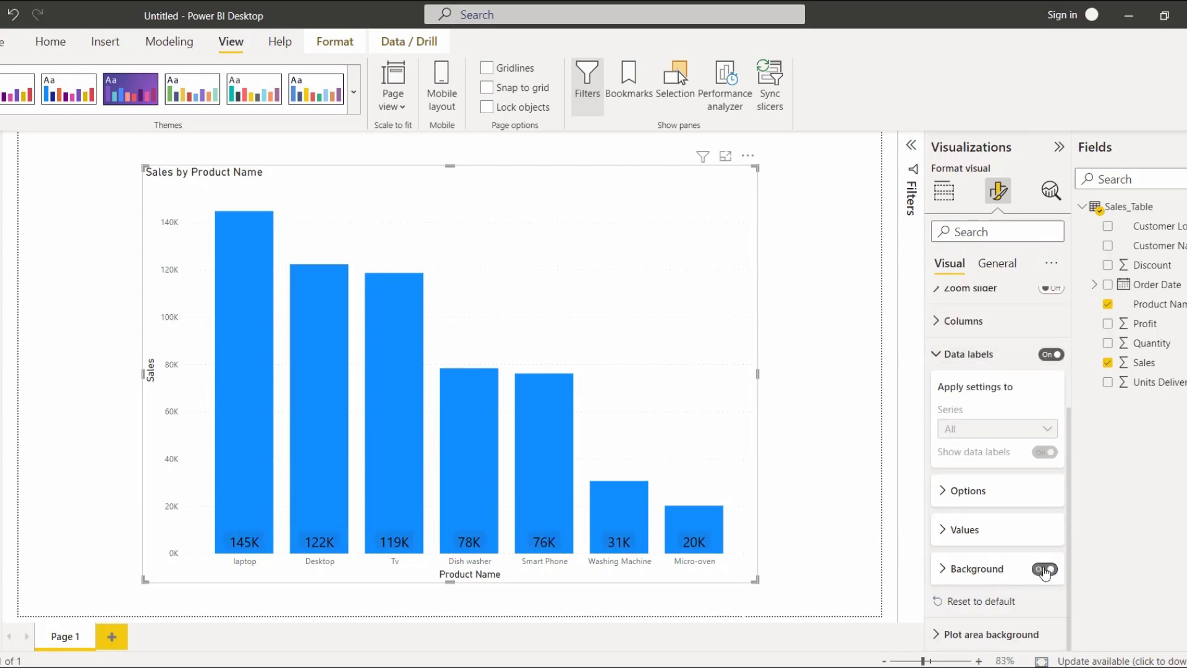
pyautogui.click(995, 569)
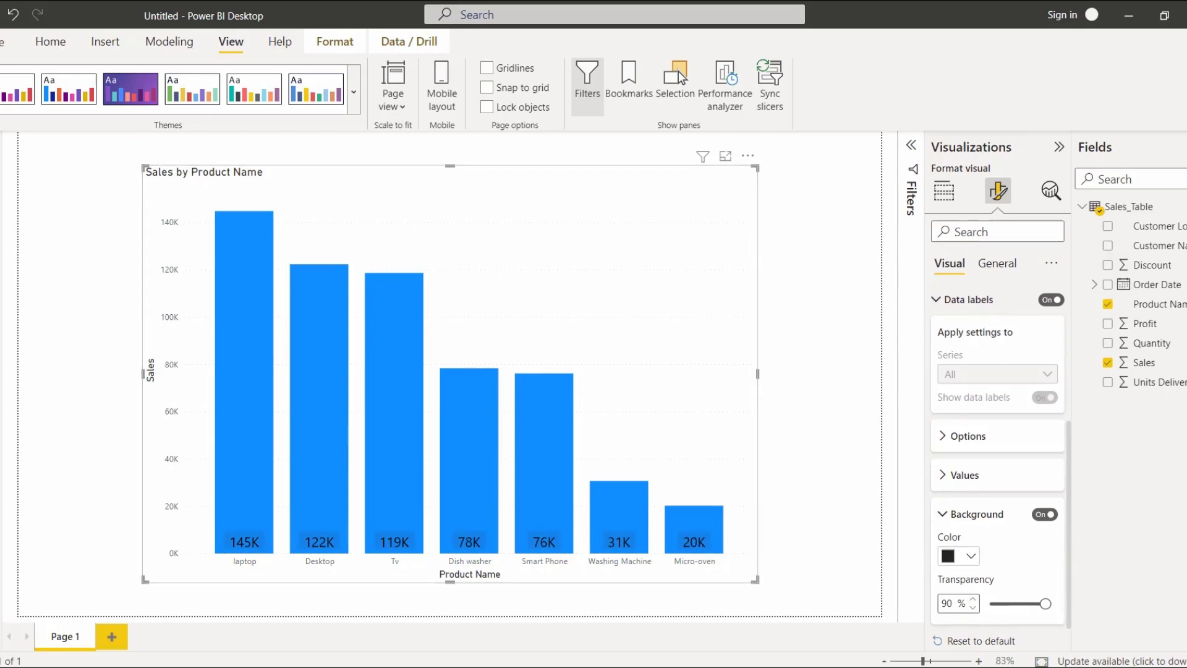
pyautogui.scroll(-1, 975, 498)
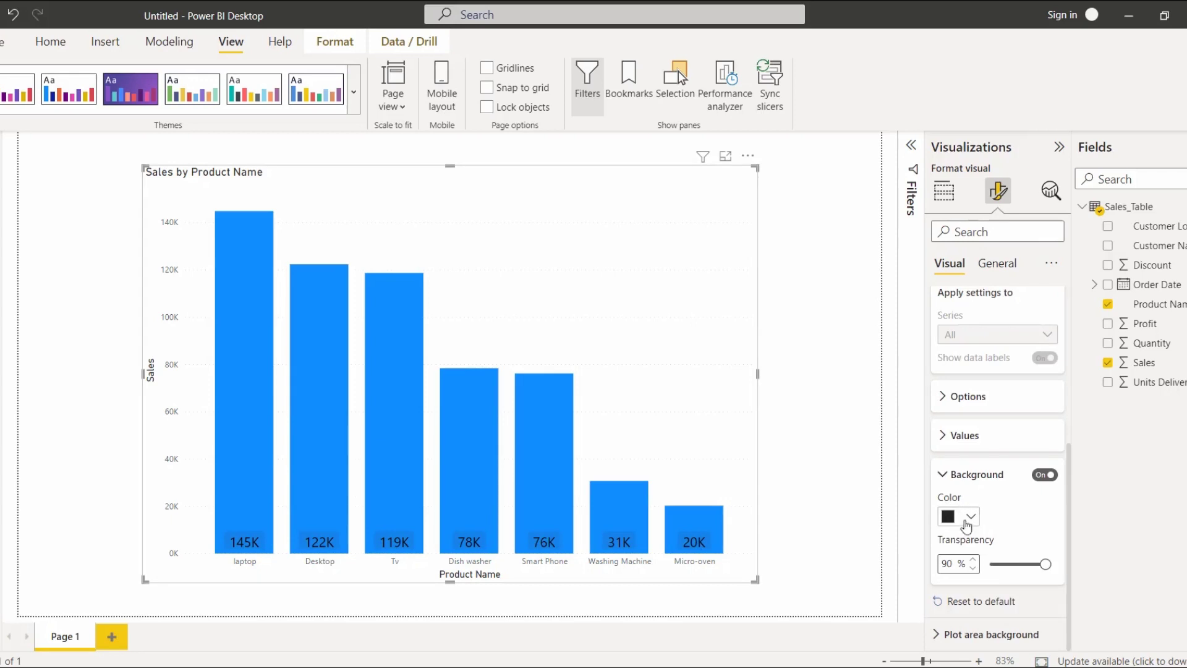
pyautogui.click(977, 520)
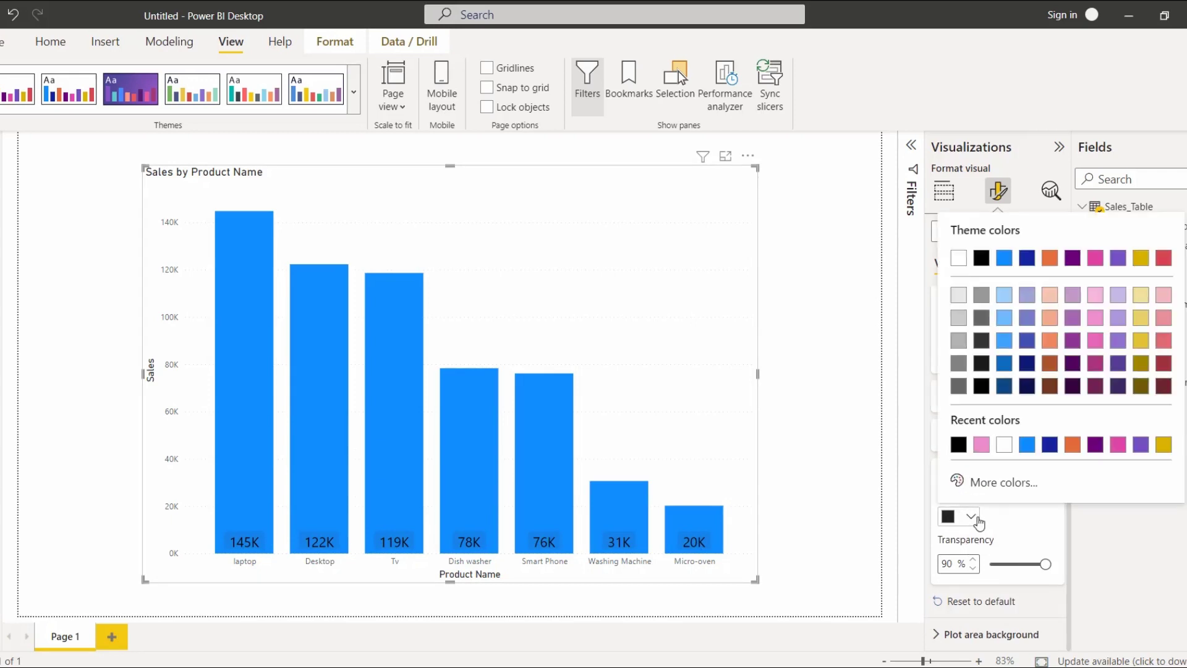
pyautogui.click(1049, 445)
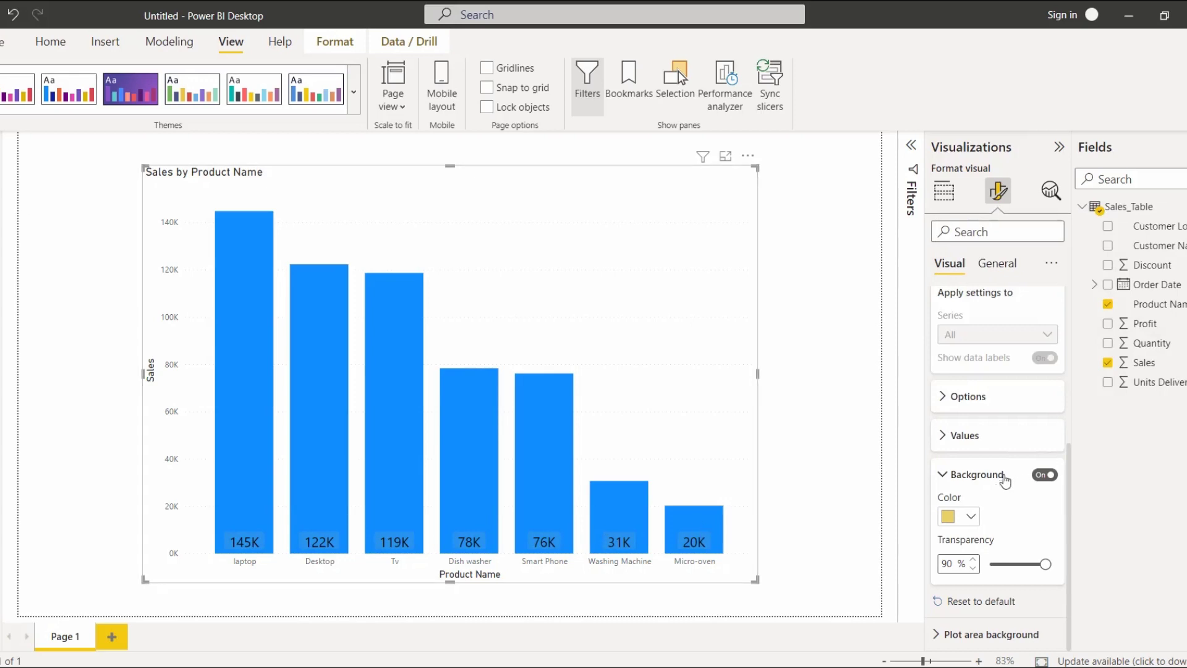
# Step: Set the data label position to Outside end
pyautogui.click(968, 398)
pyautogui.click(978, 440)
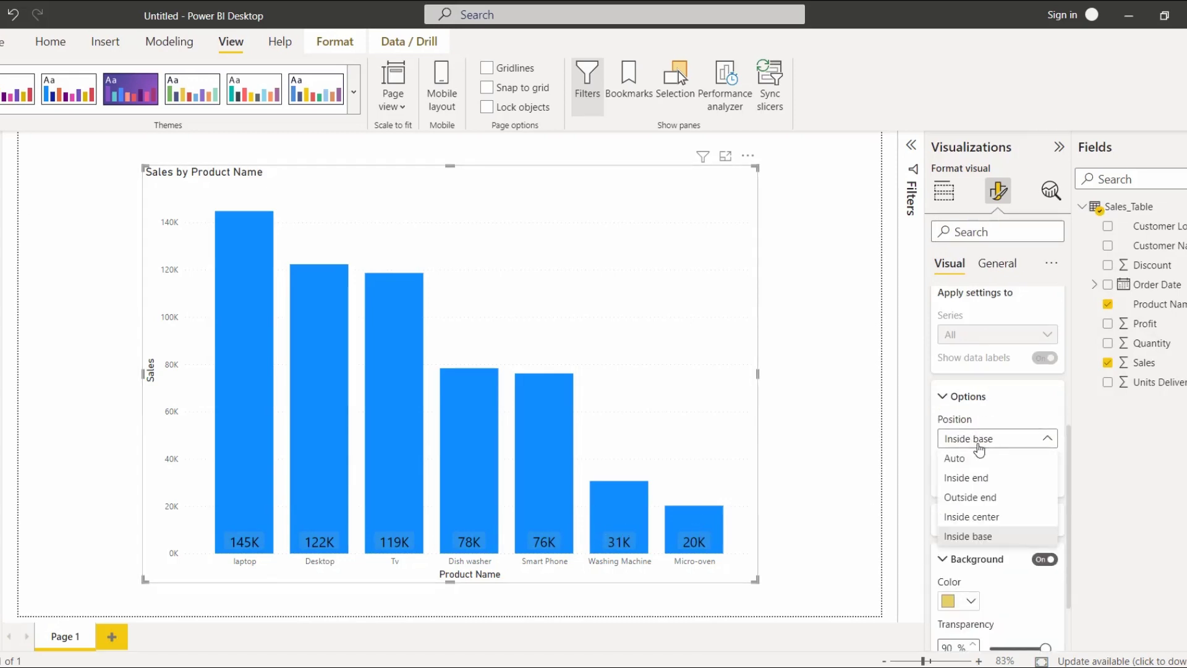
pyautogui.click(979, 497)
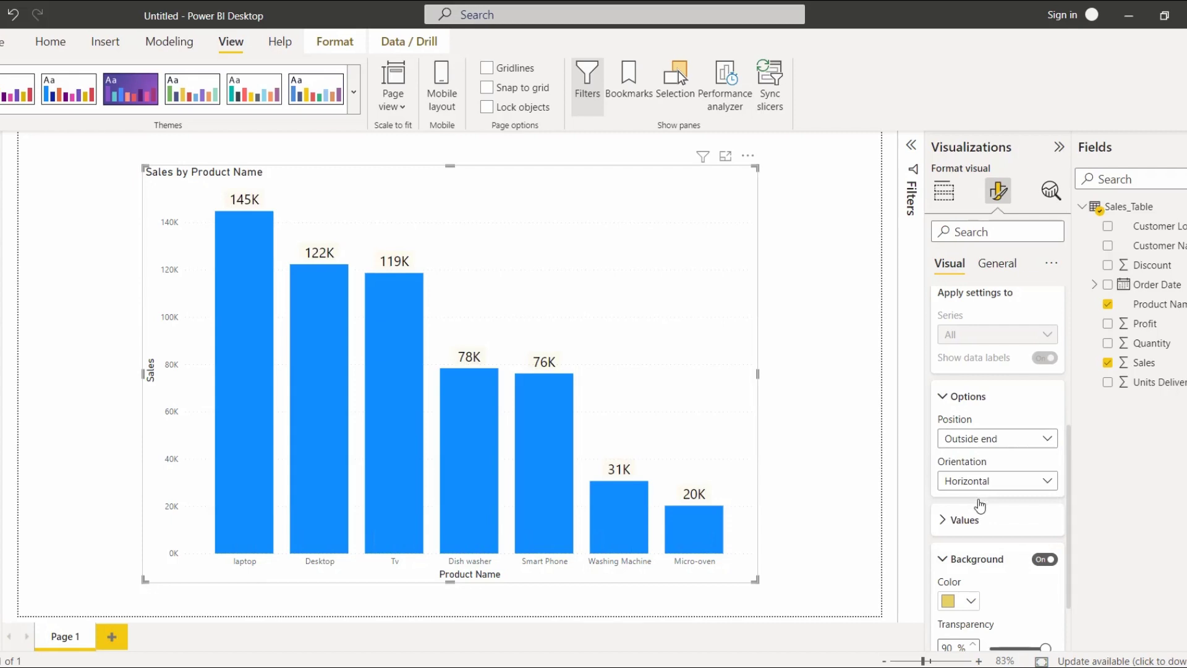
# Step: Make the label background pink at 58% transparency
pyautogui.click(957, 601)
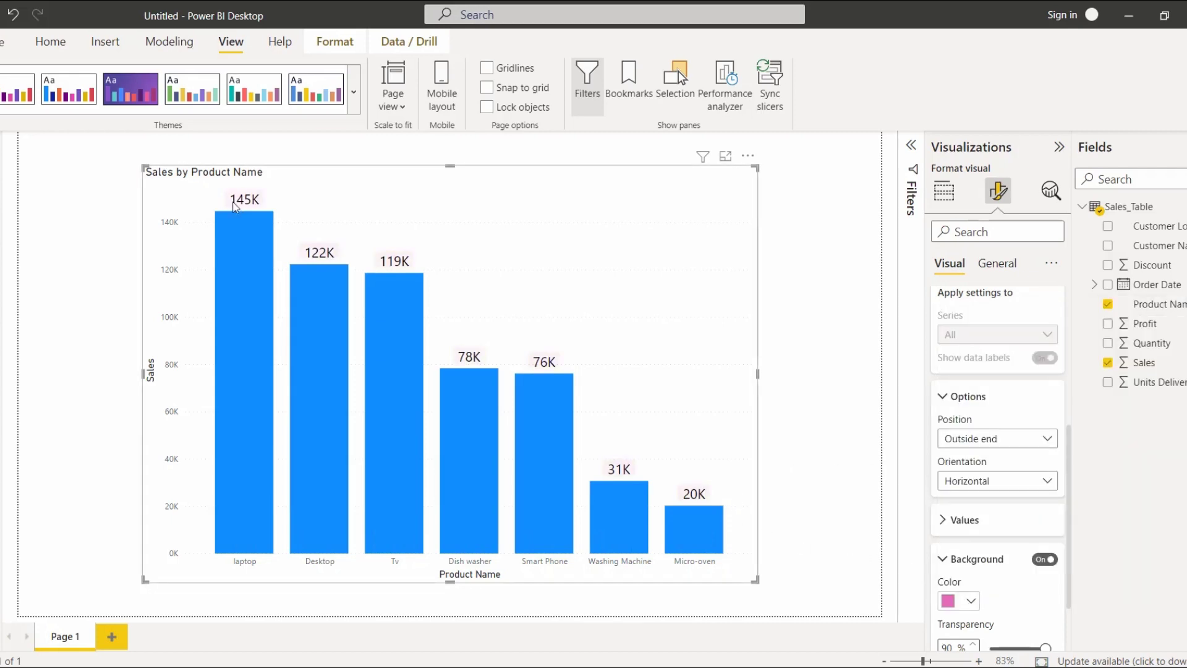
pyautogui.click(1095, 425)
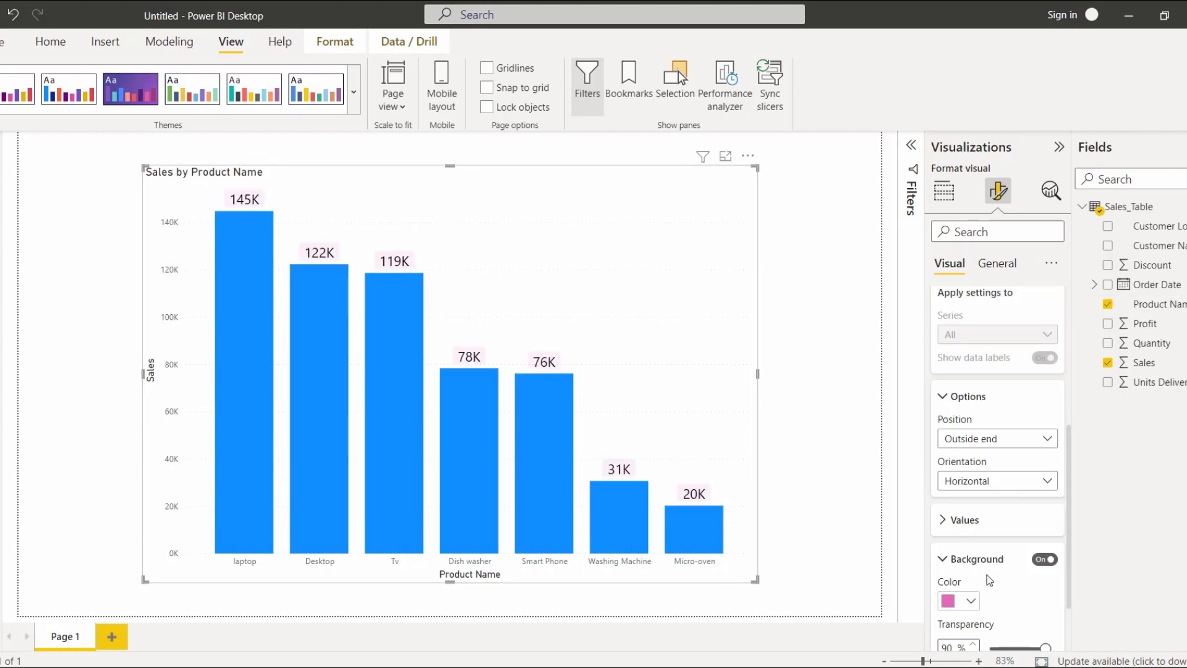
pyautogui.scroll(-1, 986, 575)
pyautogui.moveTo(1044, 593)
pyautogui.mouseDown()
pyautogui.moveTo(998, 594)
pyautogui.moveTo(1025, 594)
pyautogui.mouseUp()
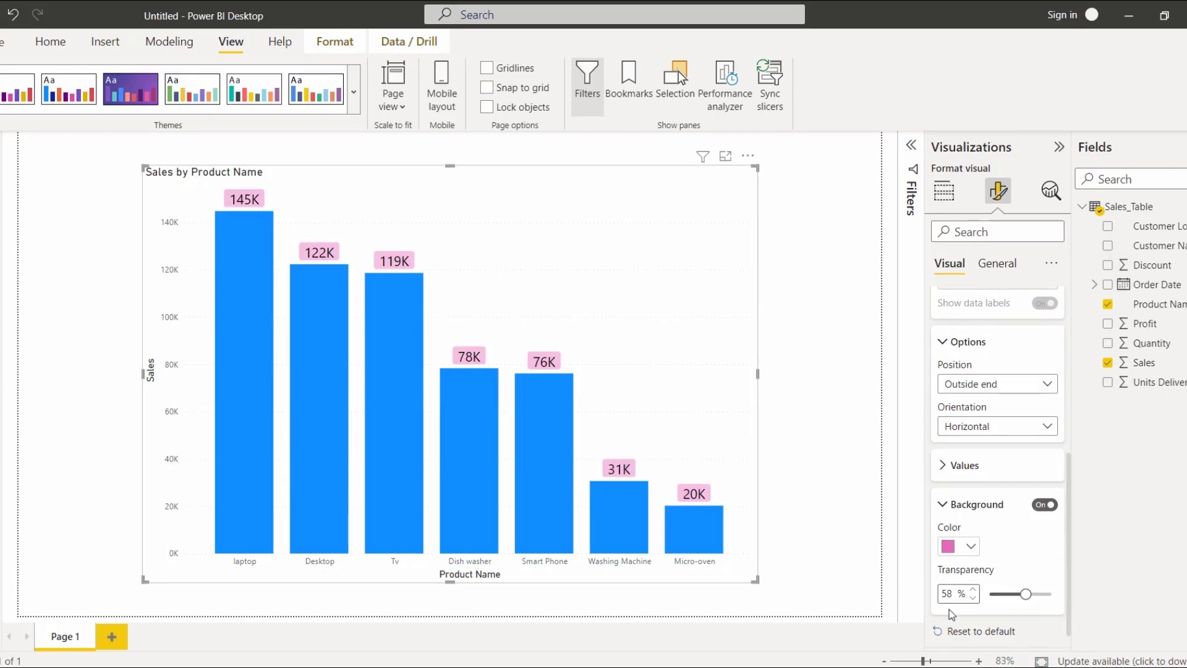
# Step: Turn the chart's data labels off entirely
pyautogui.scroll(-1, 996, 602)
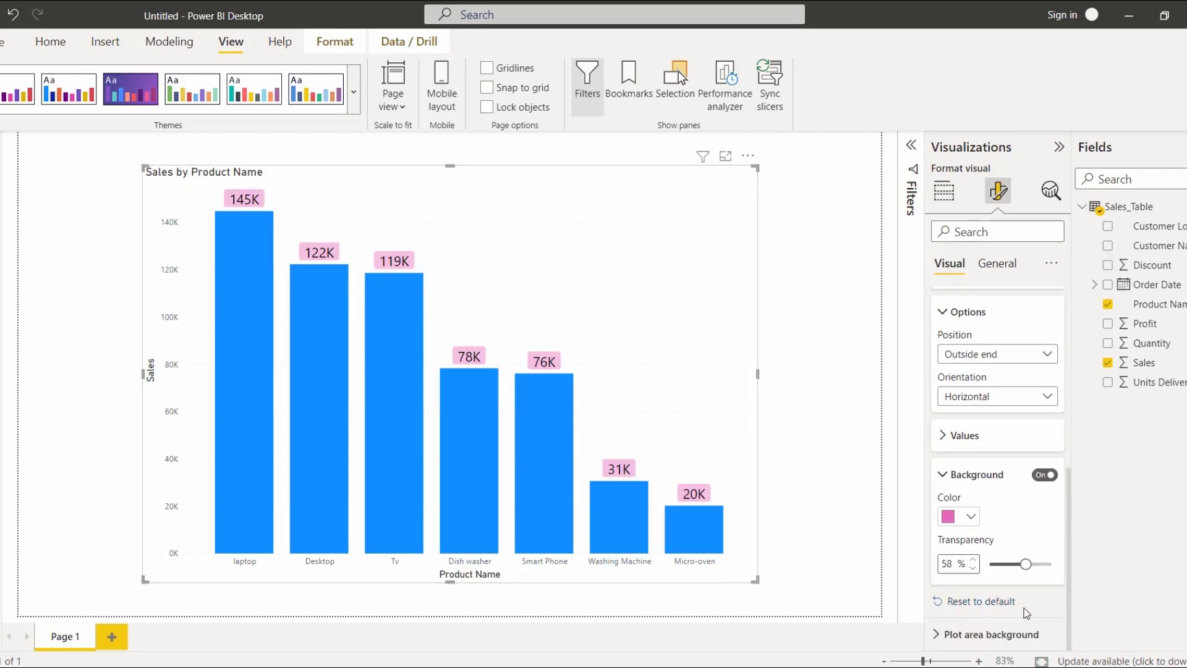
pyautogui.scroll(1, 1024, 607)
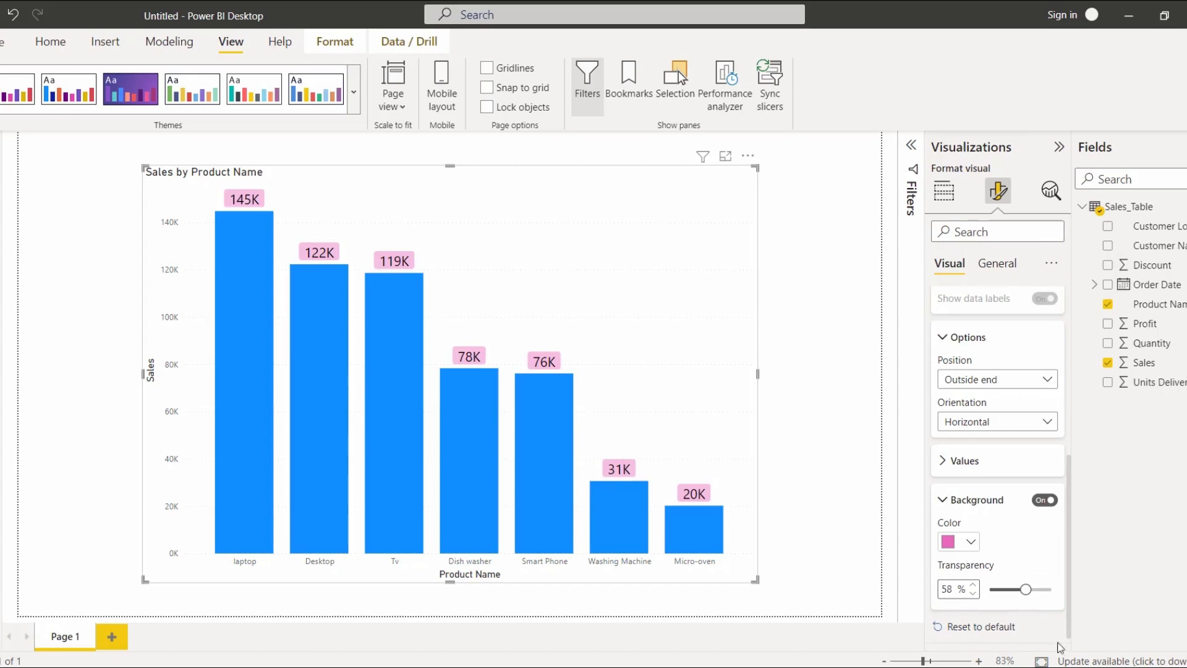
pyautogui.scroll(3, 998, 433)
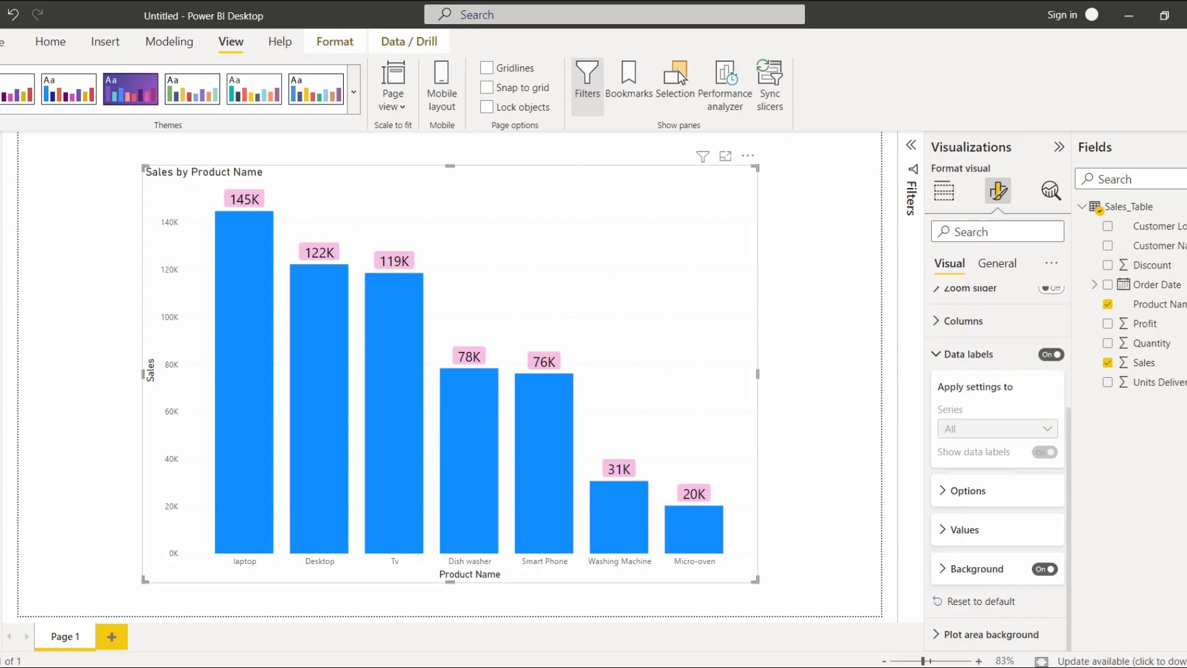
pyautogui.click(1005, 603)
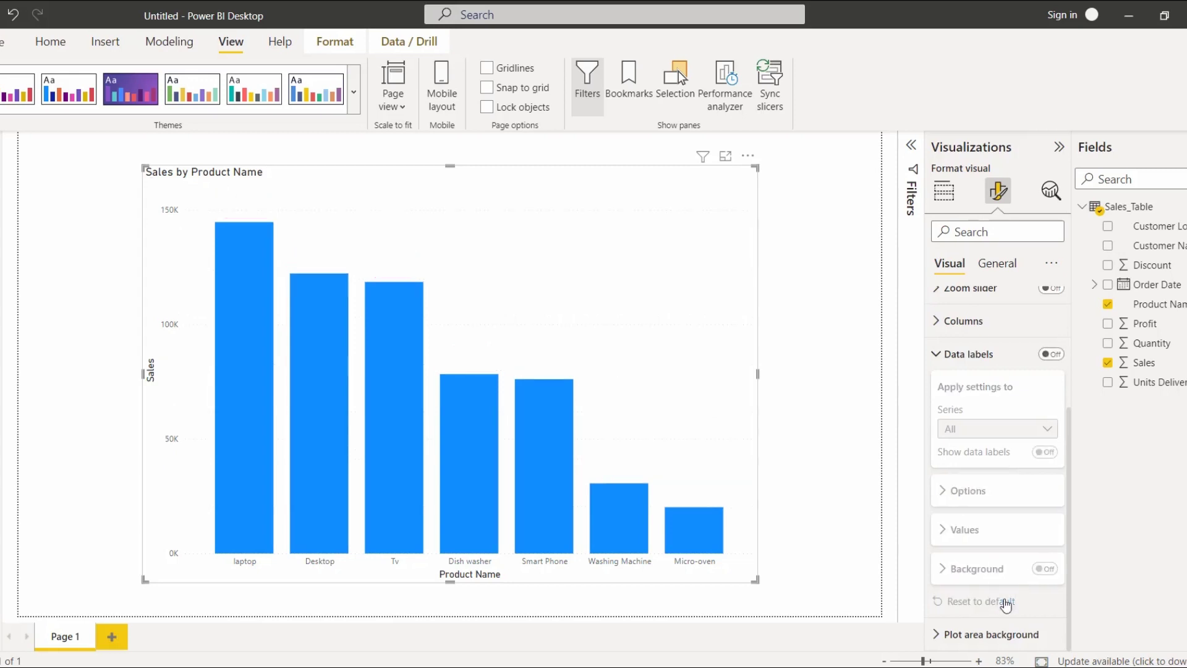